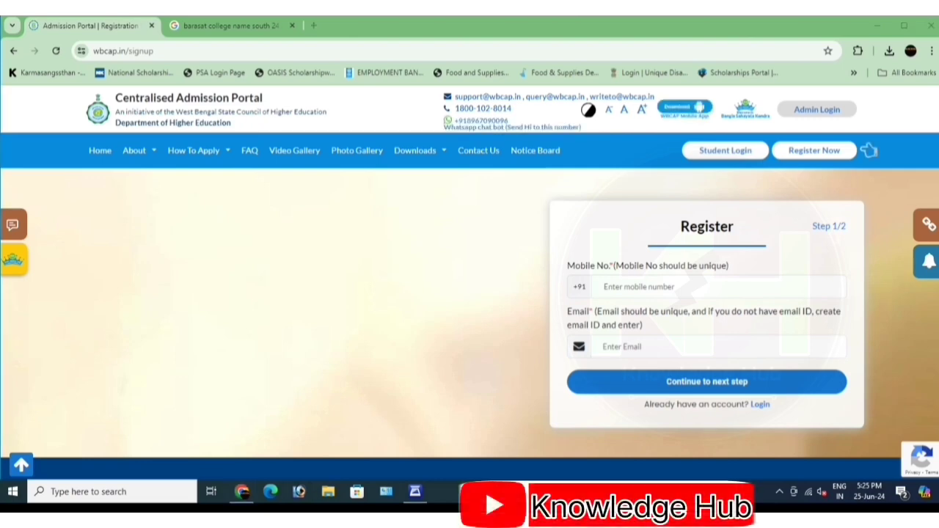
- Enter the applicant's mobile number and e-mail address on the Register form and continue to Step 2
left_click(655, 287)
key("Tab")
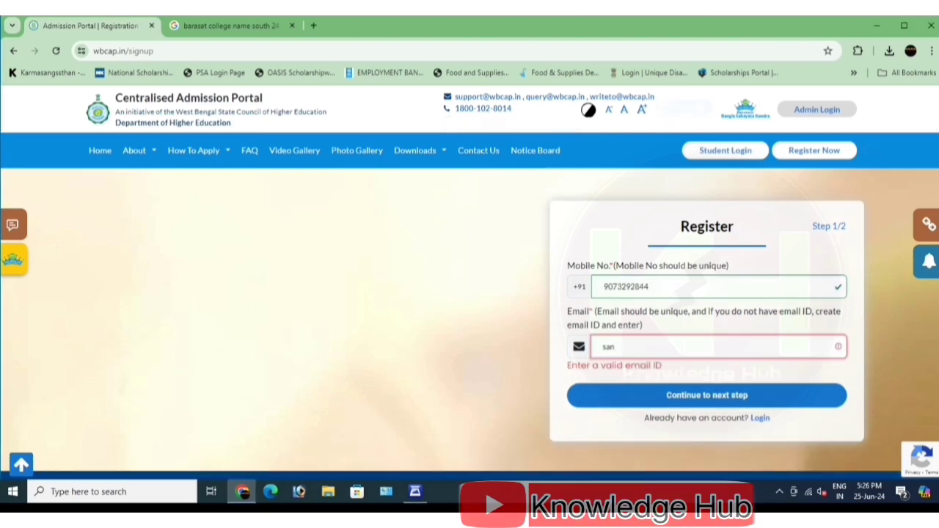
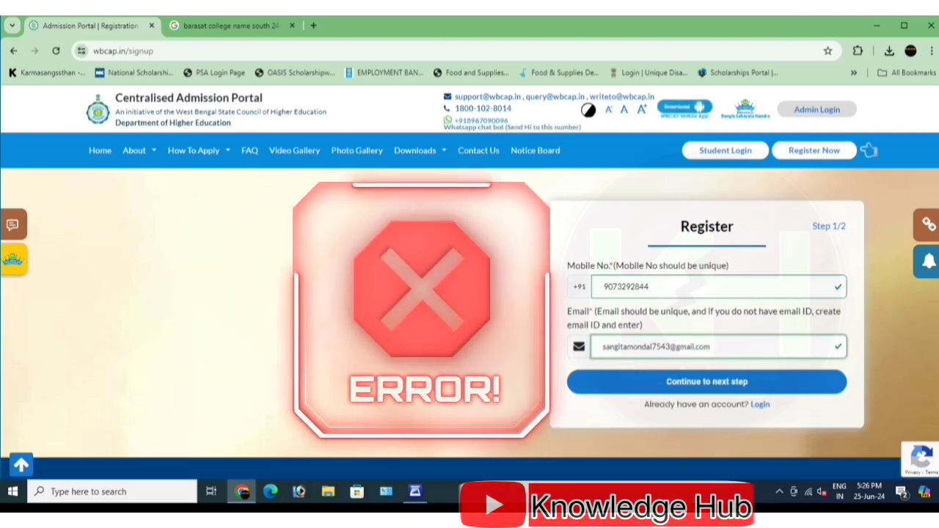
key("ctrl+a")
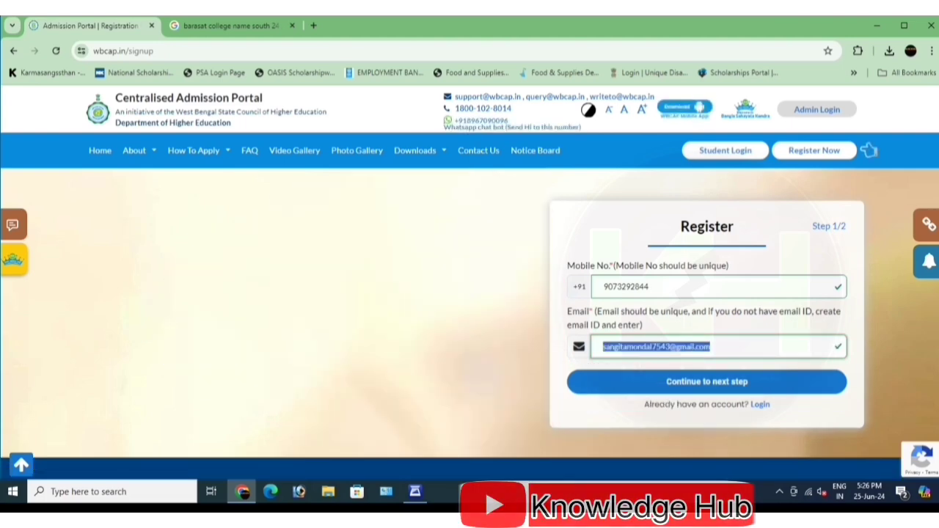
left_click_drag(836, 313, 835, 327)
left_click(835, 327)
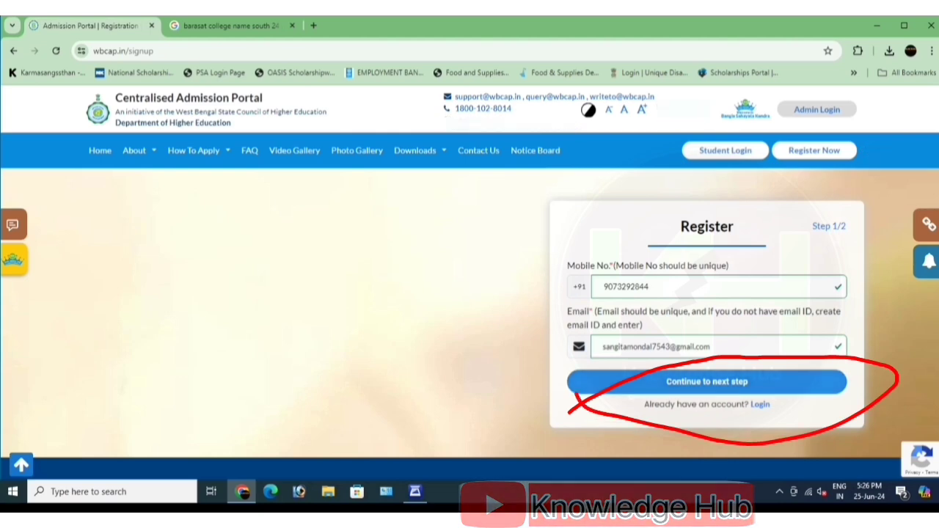
left_click(695, 347)
key("ctrl+a")
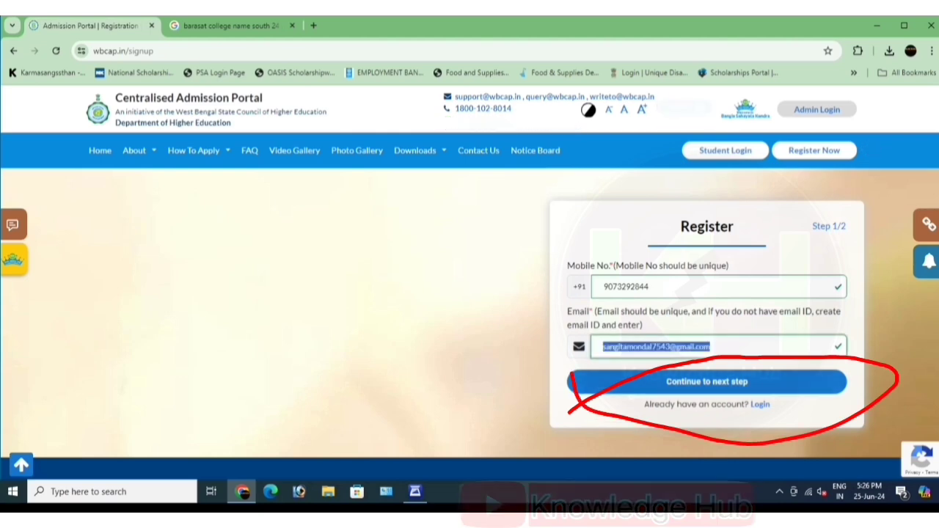
key("Return")
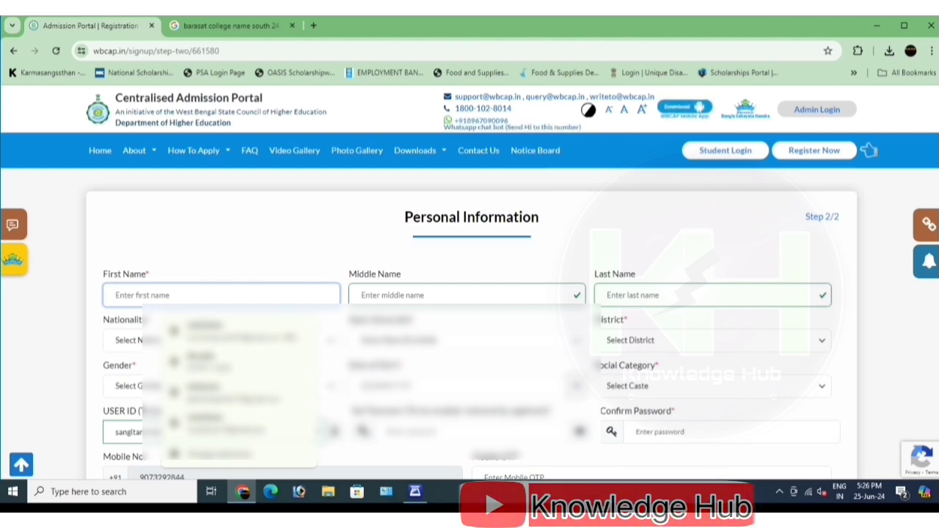
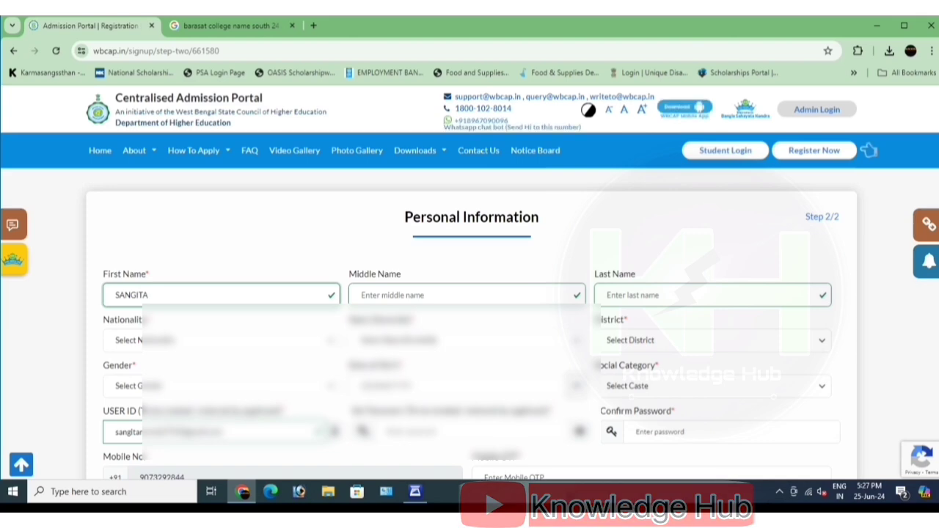
- Enter the applicant's first and last name; set Indian, West Bengal, South 24 Parganas, Female
key("Tab")
key("Tab")
key("Tab")
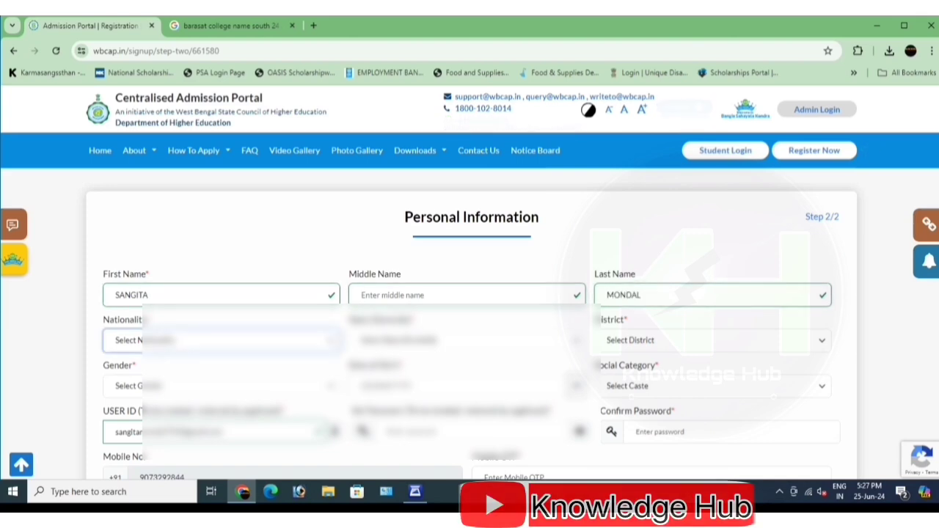
key("i")
key("Tab")
key("w")
key("Tab")
key("s")
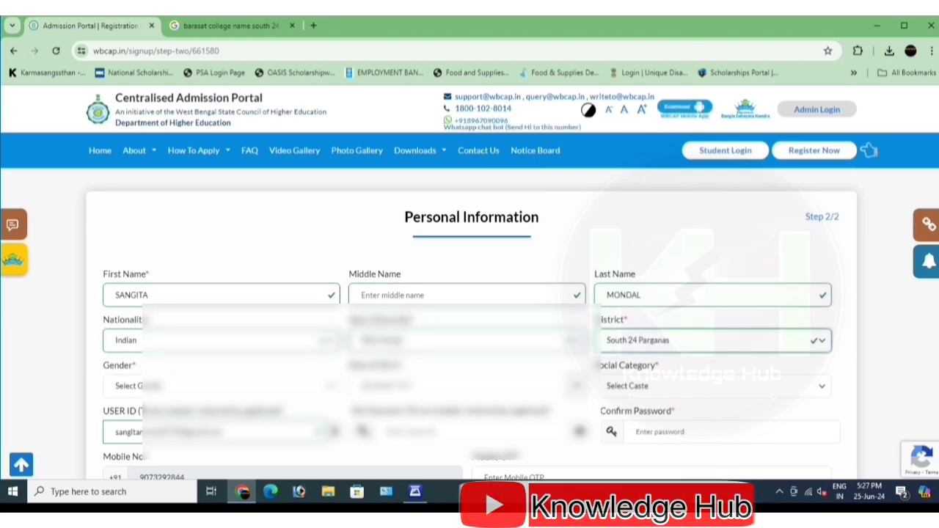
key("Tab")
key("f")
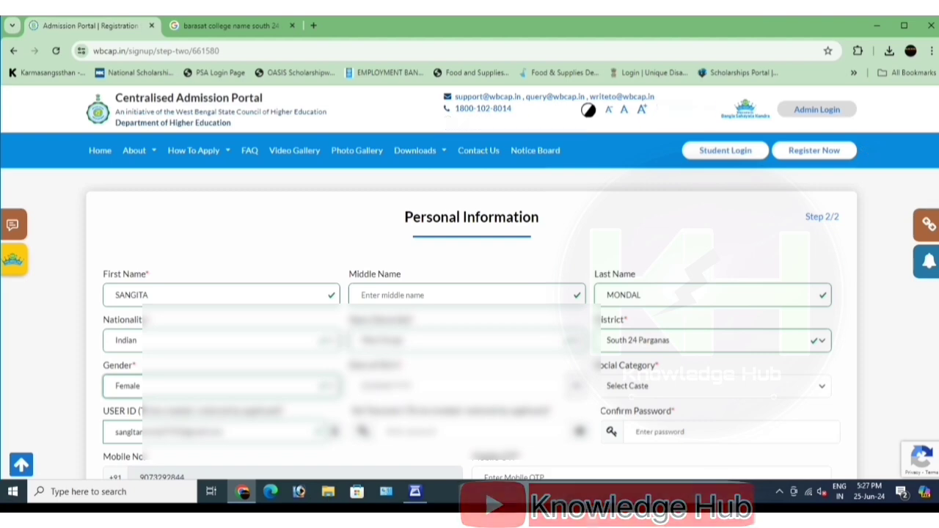
left_click(576, 386)
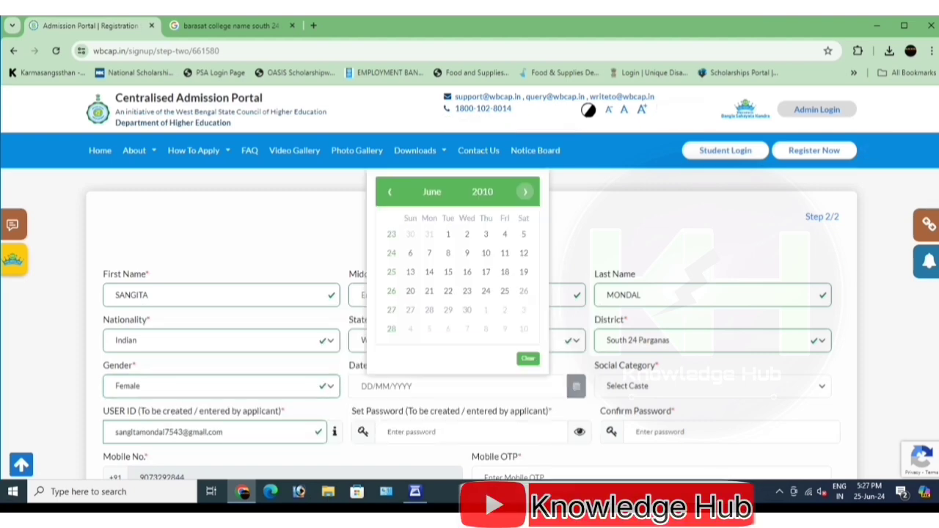
left_click(482, 191)
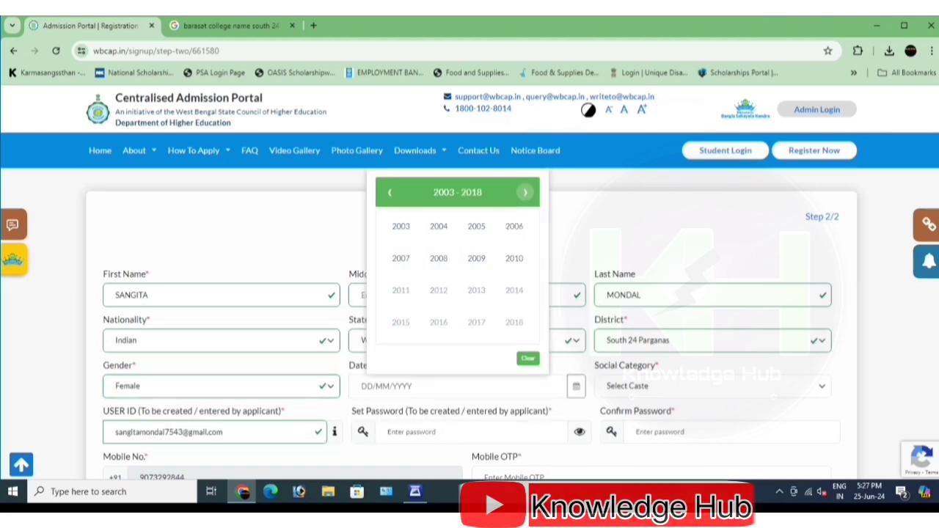
left_click(514, 226)
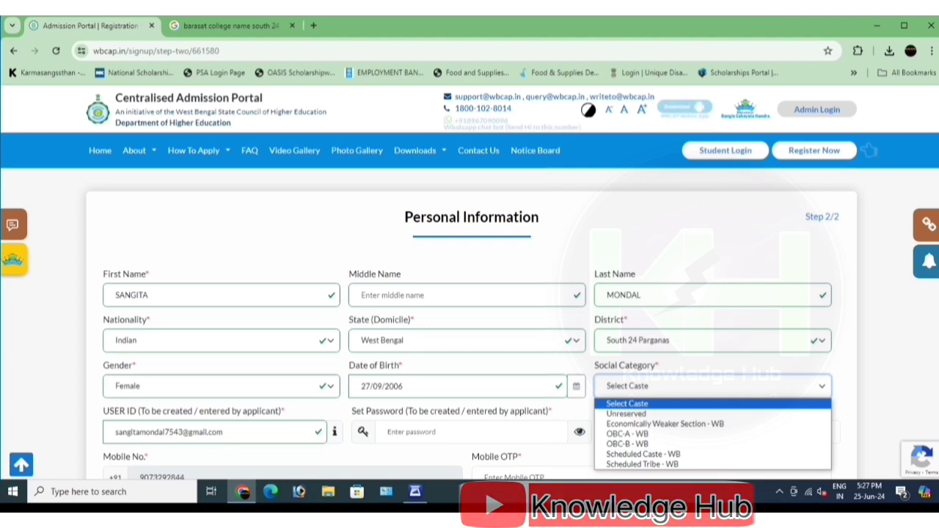
left_click(627, 444)
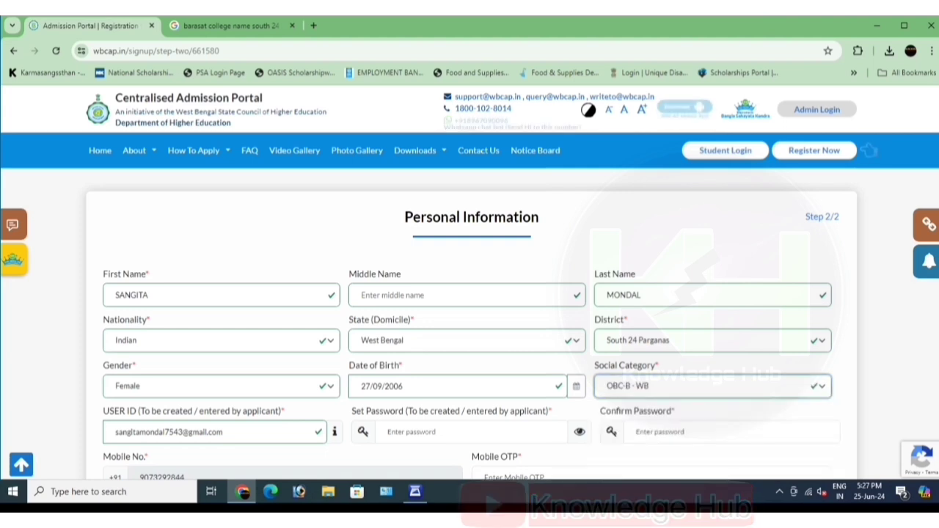
left_click(469, 432)
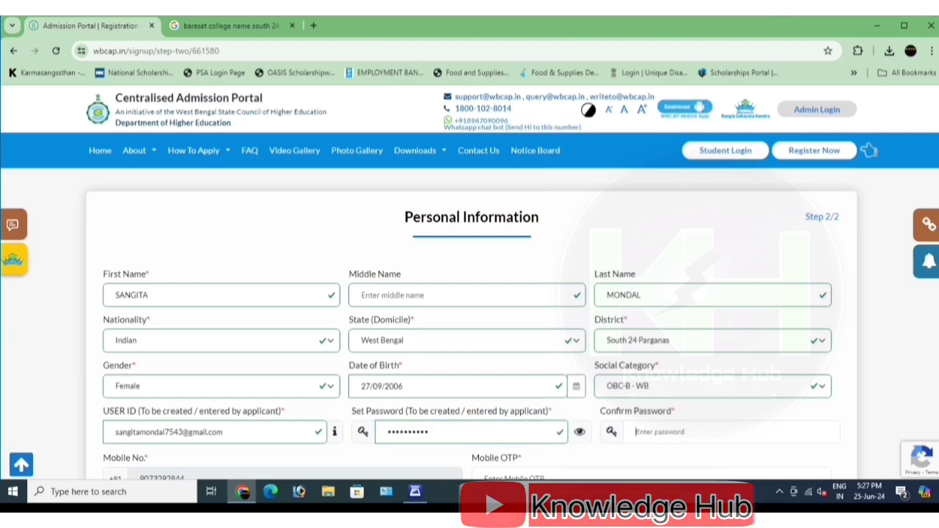
left_click(730, 432)
type("••••••")
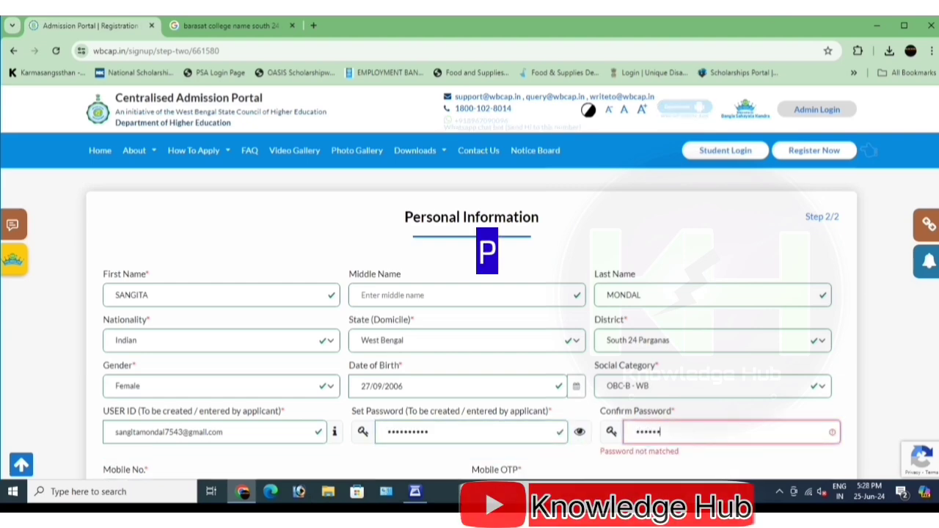
type("••••")
key("Tab")
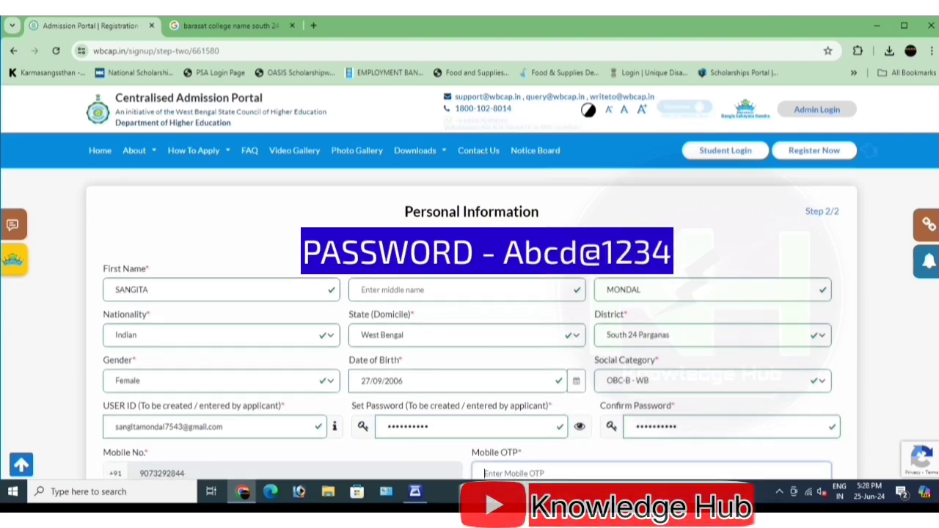
scroll(470, 323, "down", 2)
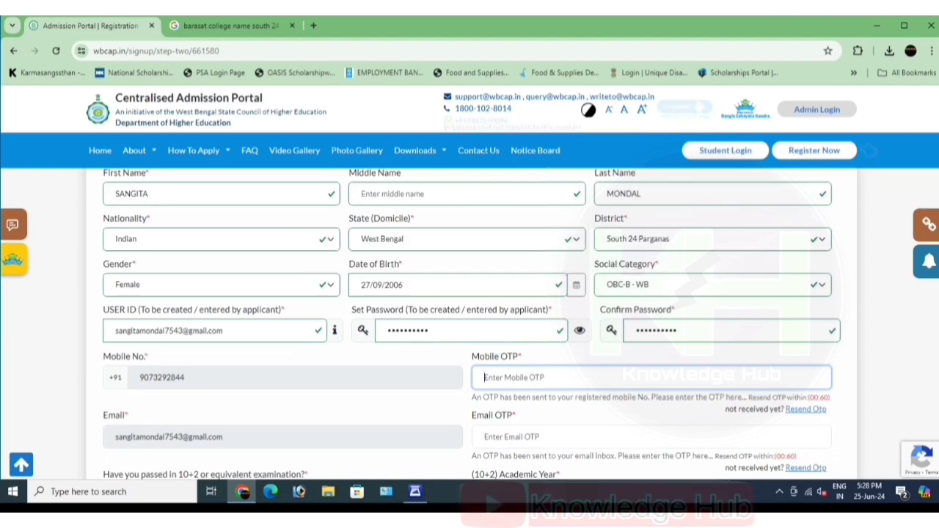
- Enter the mobile OTP code, then mark 10+2 as passed (YES) in academic year 2024
left_click(651, 377)
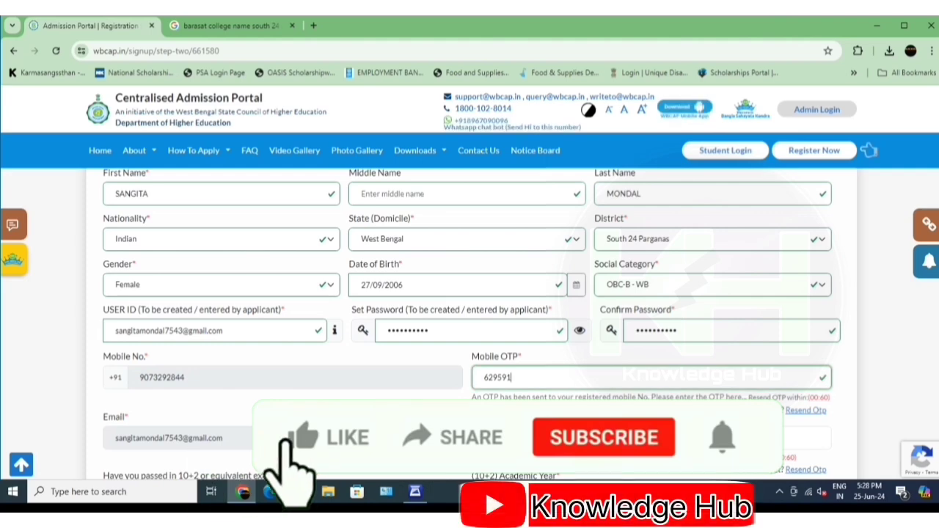
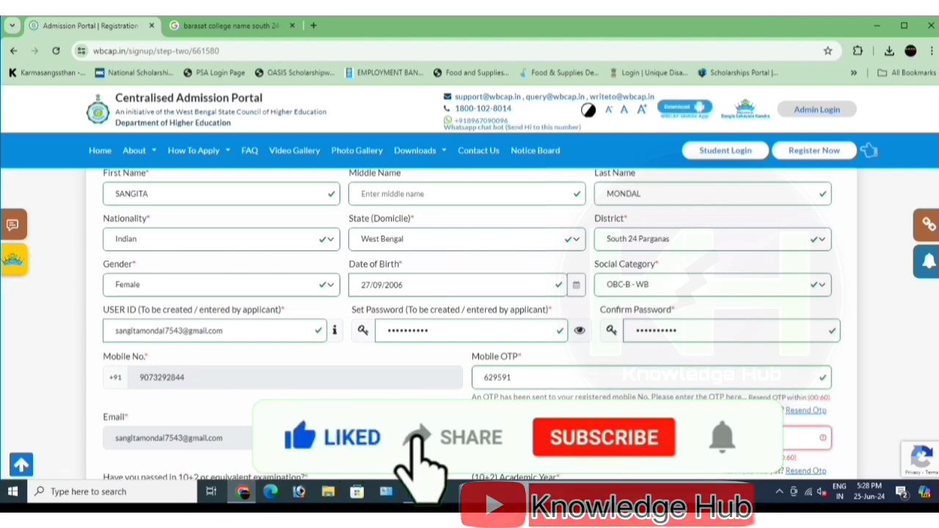
key("Tab")
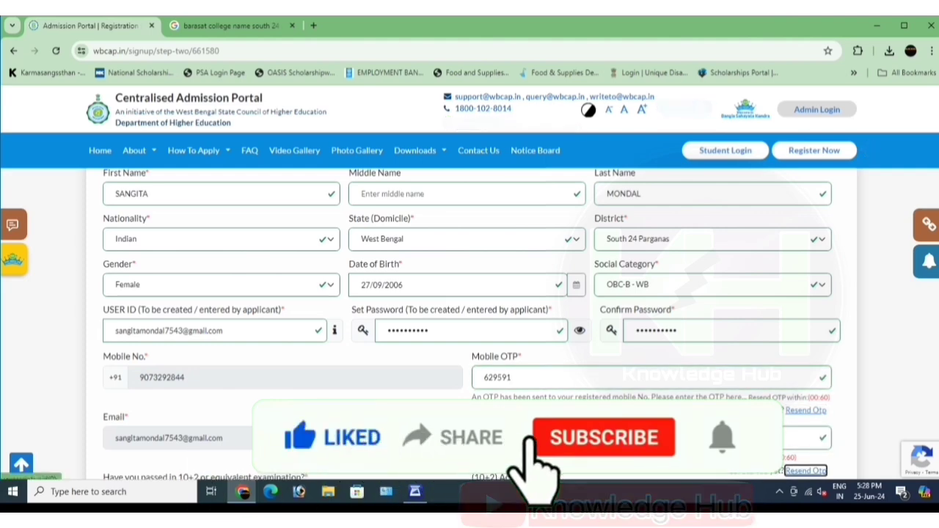
scroll(472, 324, "down", 3)
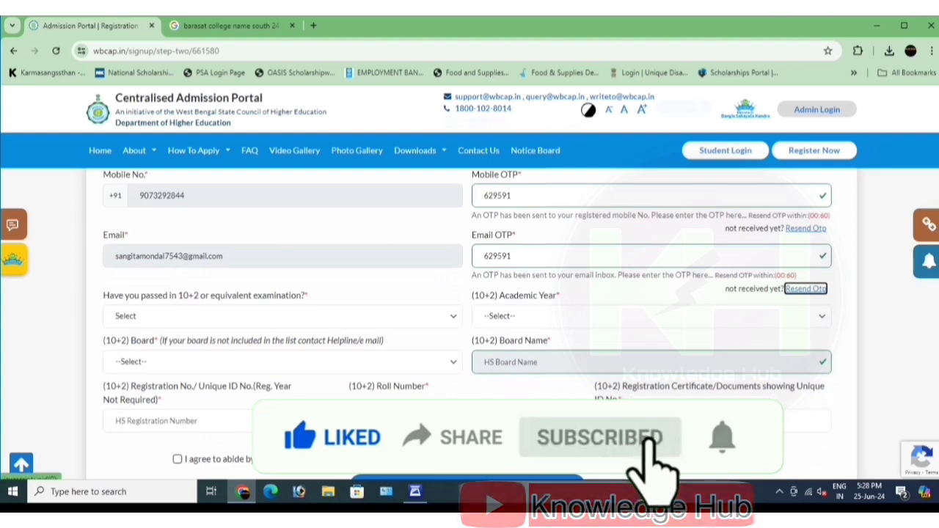
left_click_drag(109, 296, 309, 296)
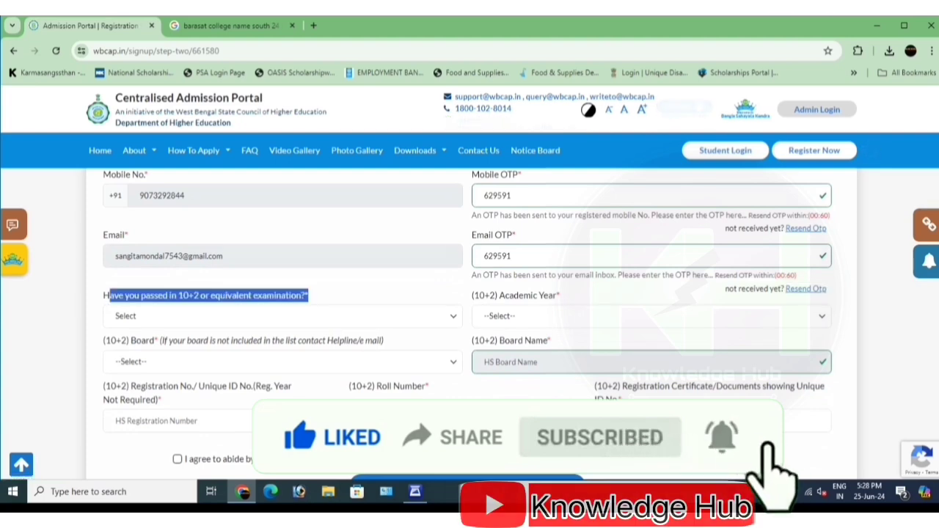
left_click(282, 316)
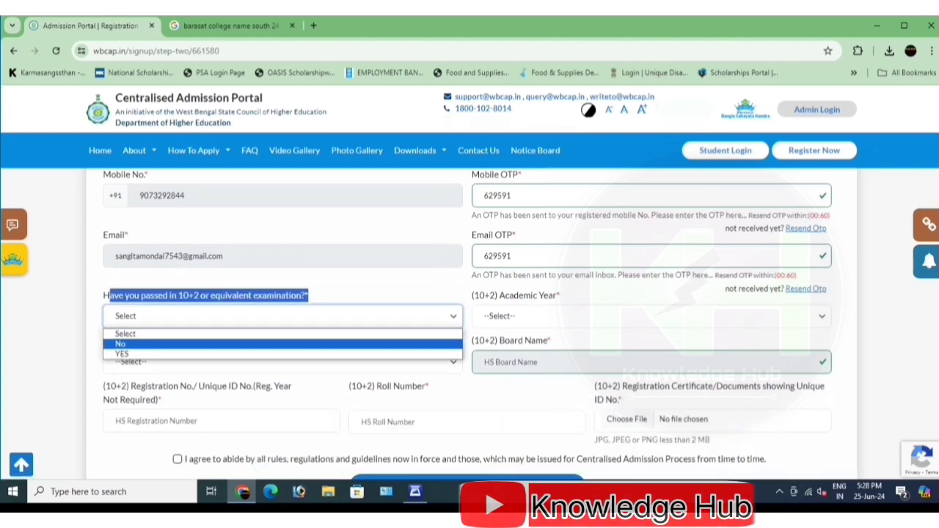
left_click(282, 345)
left_click(282, 316)
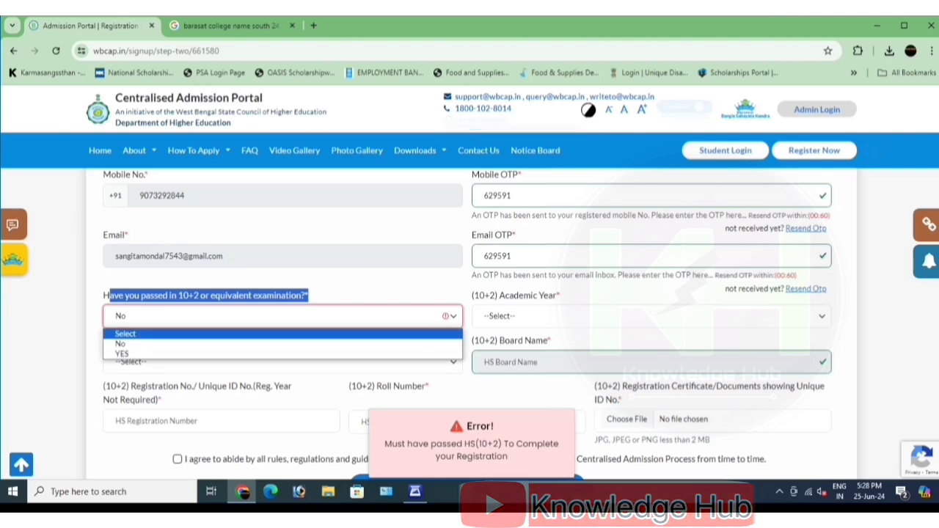
left_click(283, 355)
left_click(650, 316)
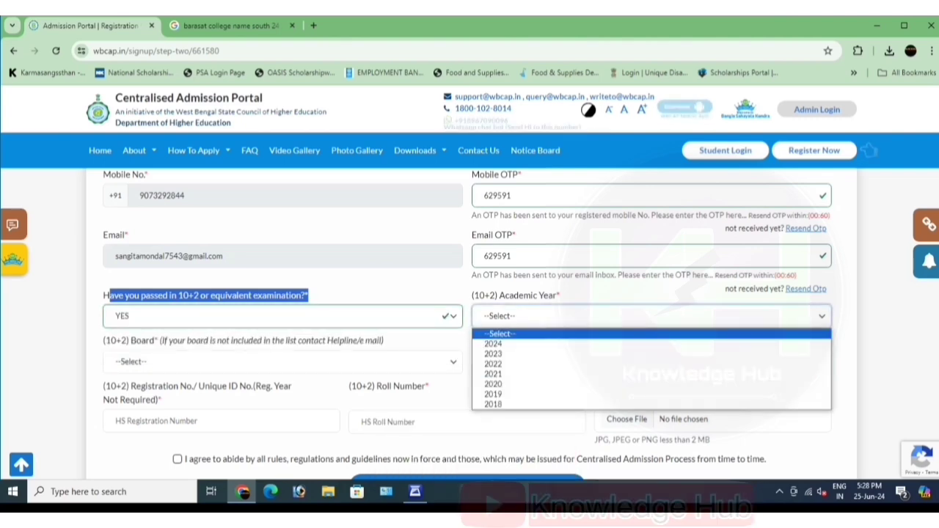
left_click(650, 344)
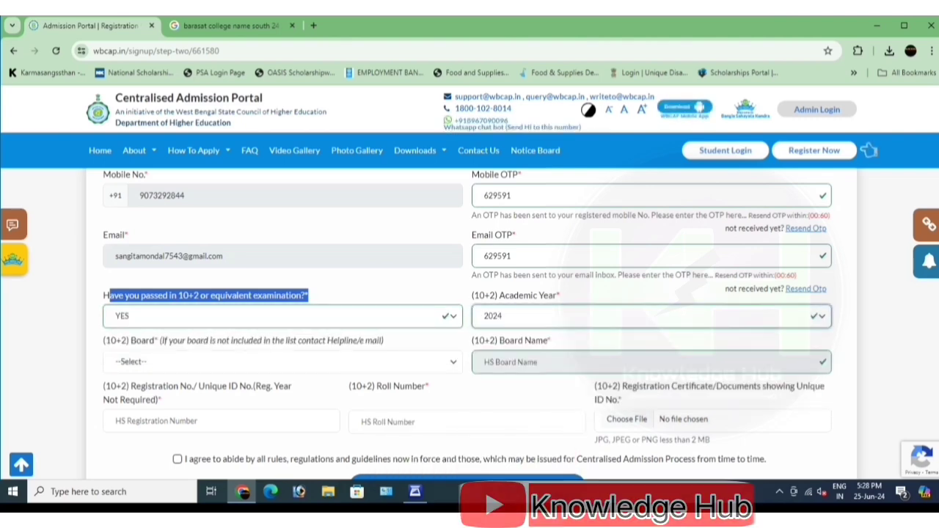
- Choose West Bengal Council of Higher Secondary Education and enter the HS registration and roll numbers
left_click(282, 362)
key("Down")
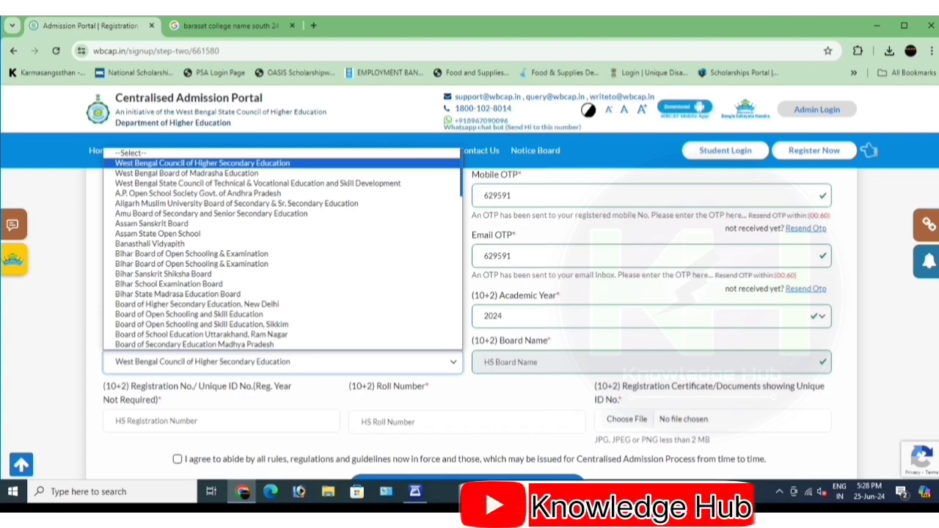
key("Return")
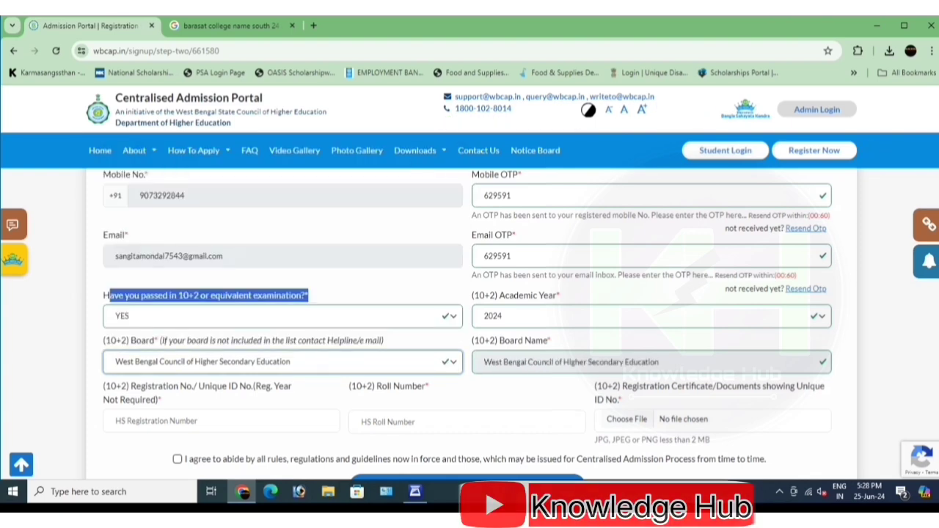
left_click(221, 421)
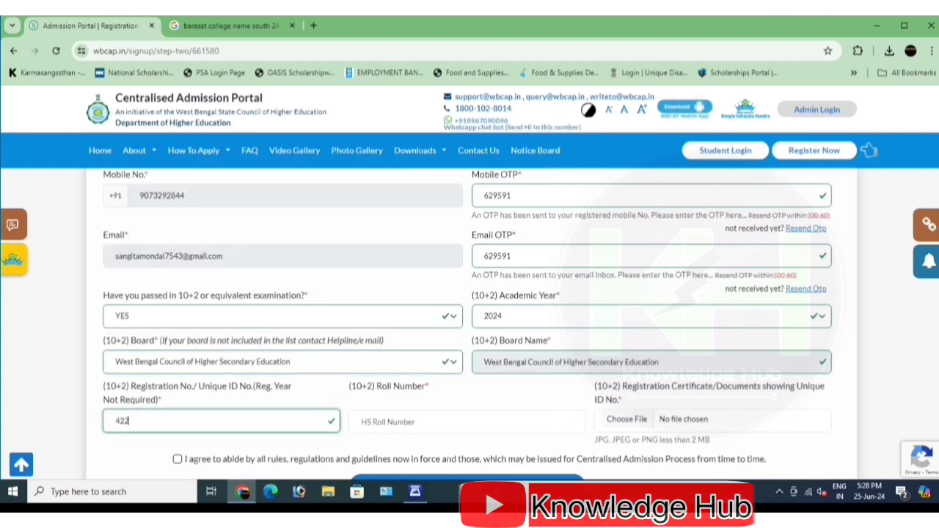
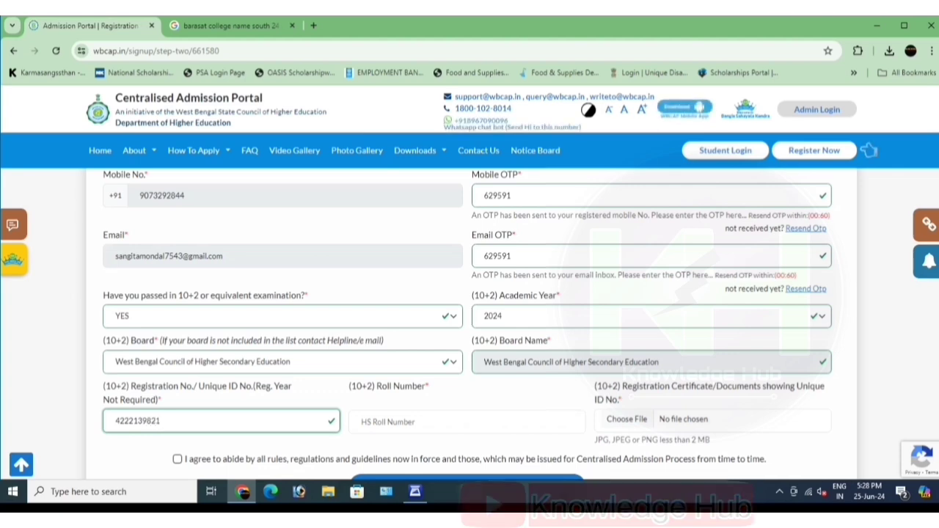
left_click(466, 421)
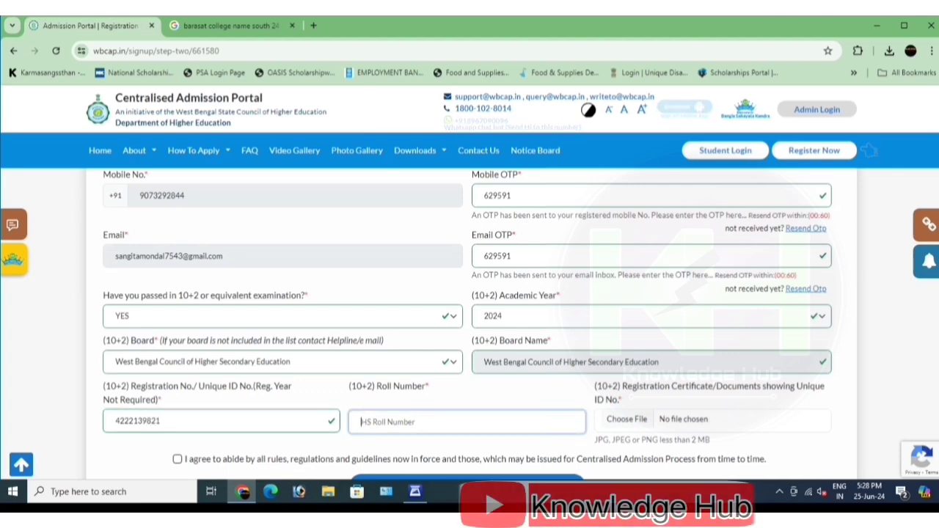
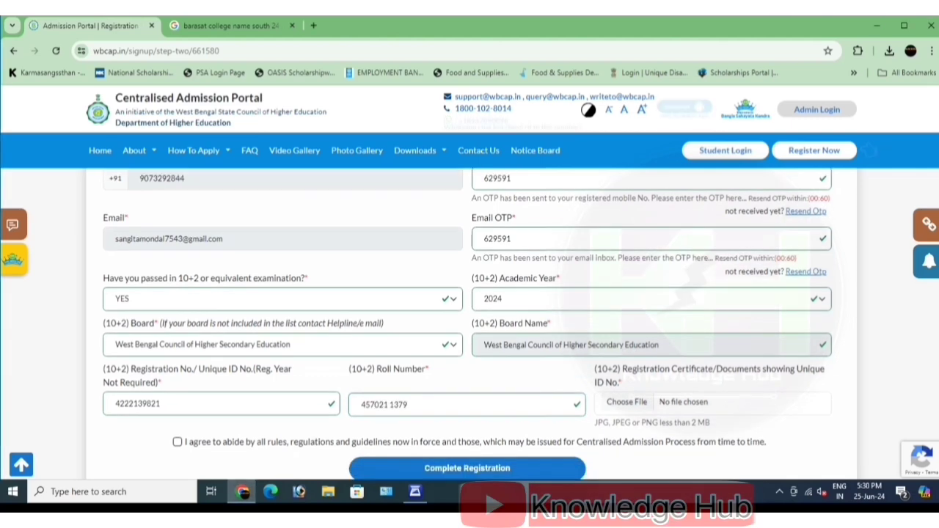
- Attach the 10+2 registration certificate image
scroll(470, 293, "down", 2)
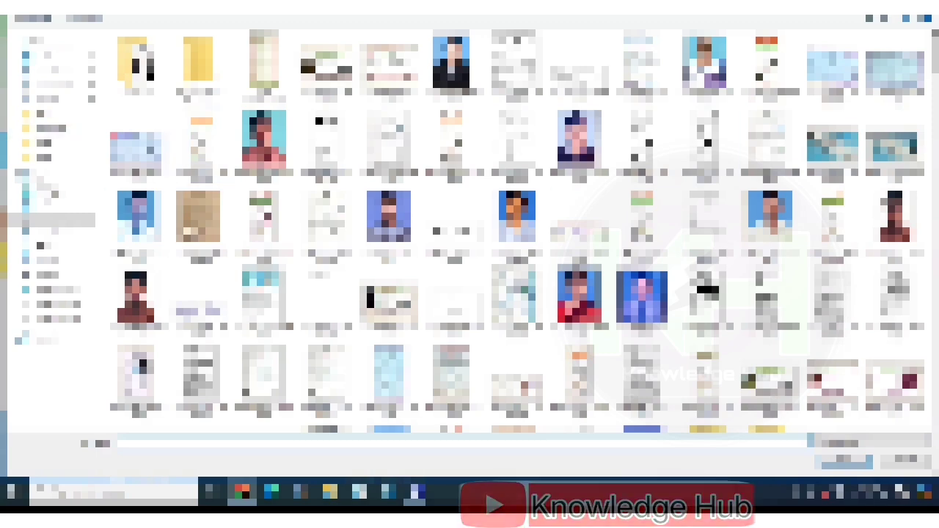
scroll(514, 235, "down", 2)
left_click_drag(935, 180, 935, 400)
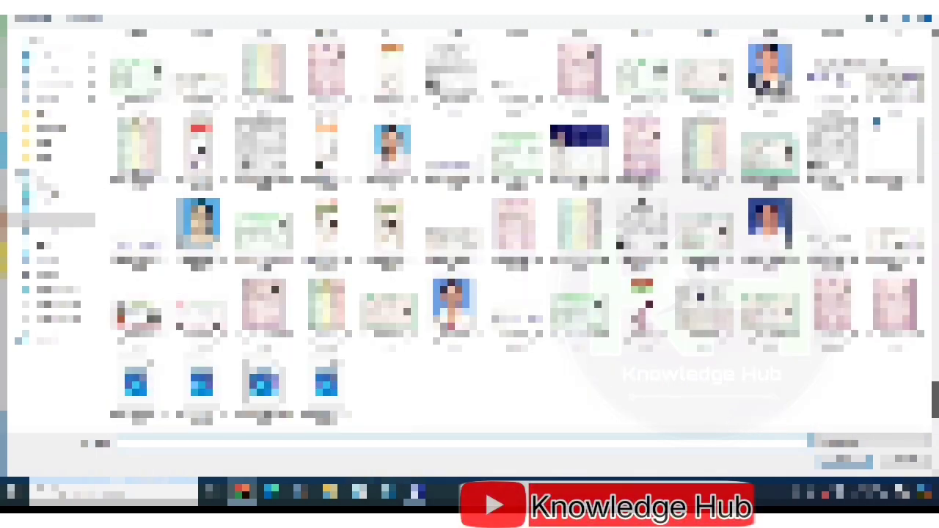
left_click(327, 393)
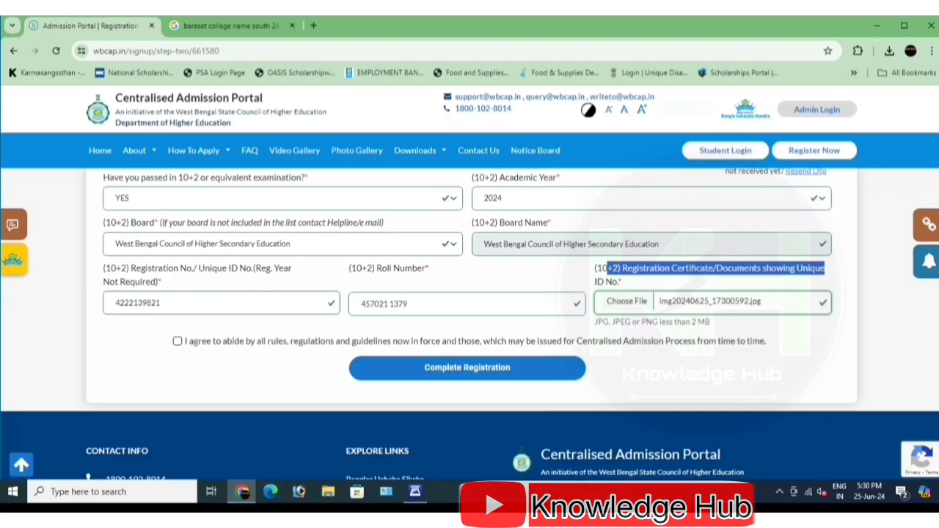
left_click_drag(595, 322, 710, 322)
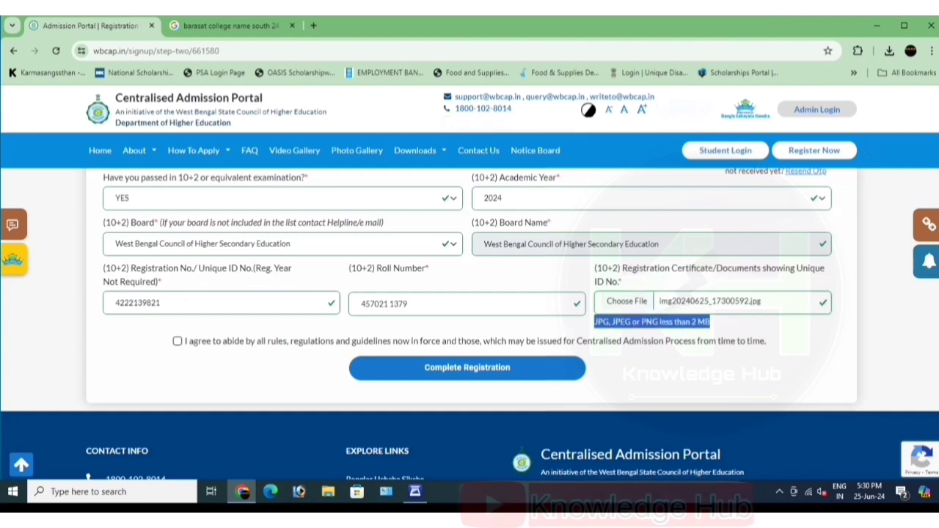
left_click(710, 322)
- Accept the rules and guidelines, complete registration and go to the Login page
left_click(176, 341)
left_click(466, 368)
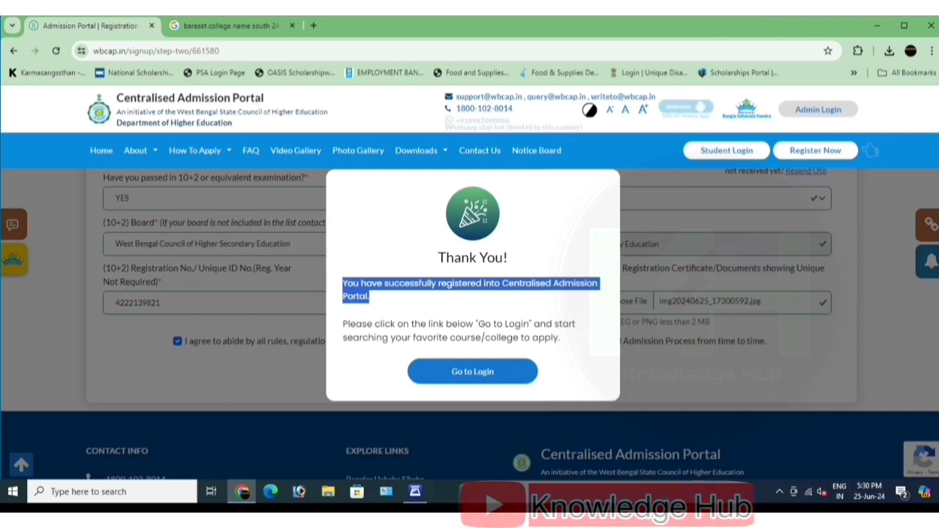
left_click(473, 371)
- Log in with the saved user ID and the account password, then locate the dashboard's Profile link
left_click(576, 215)
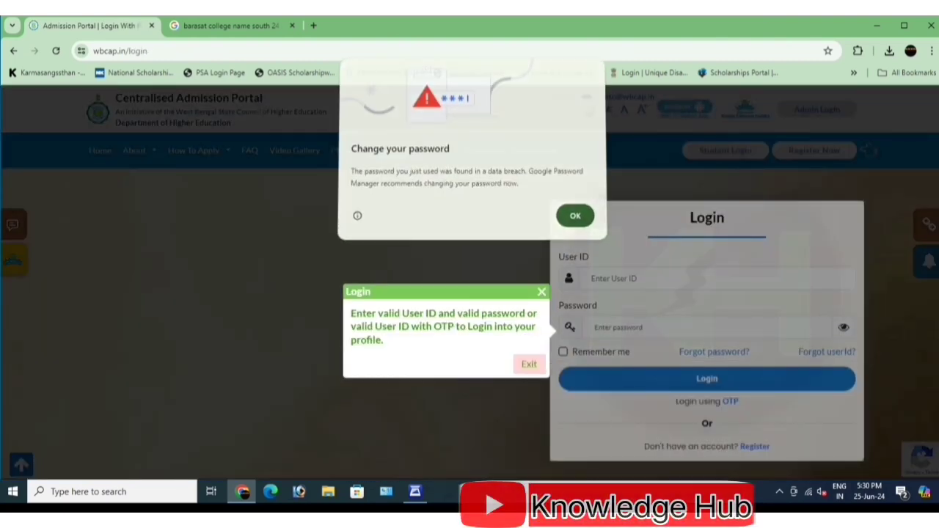
left_click(529, 364)
left_click(718, 279)
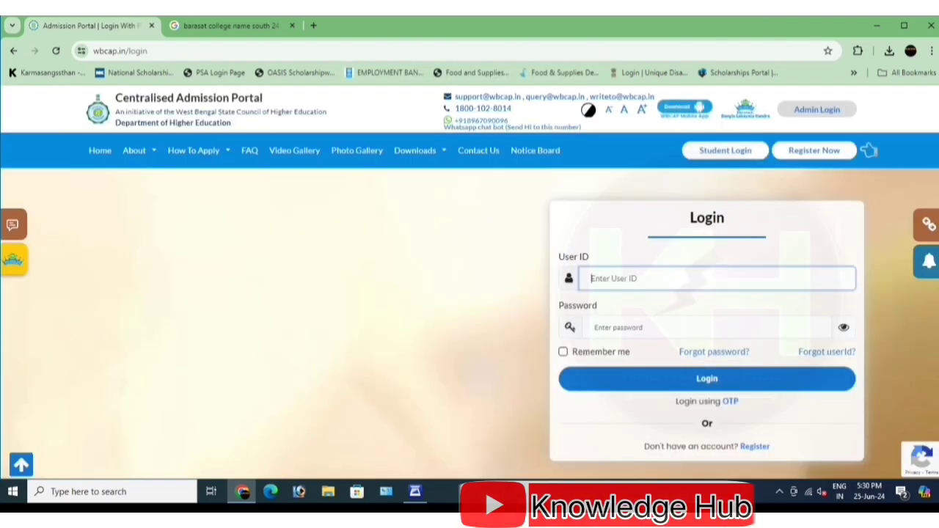
key("ctrl+v")
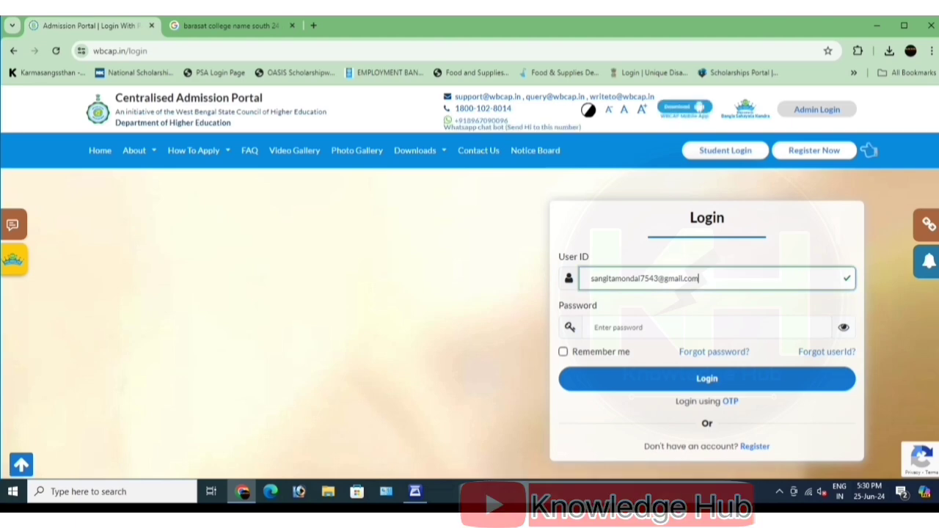
left_click(707, 327)
type("••••••")
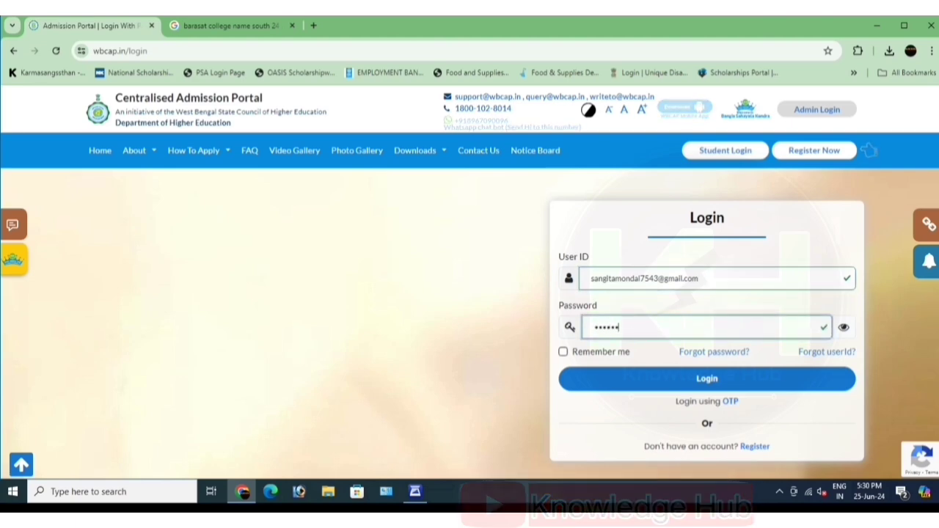
type("••••")
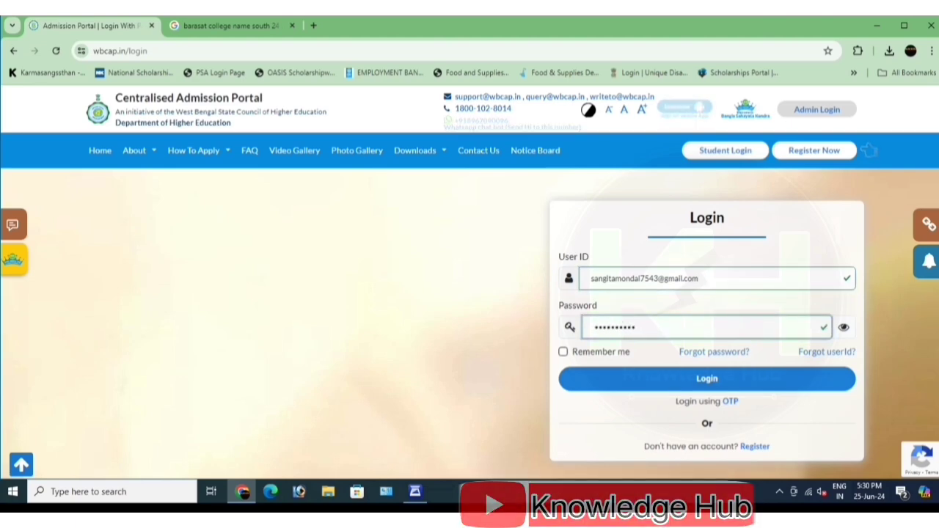
key("Return")
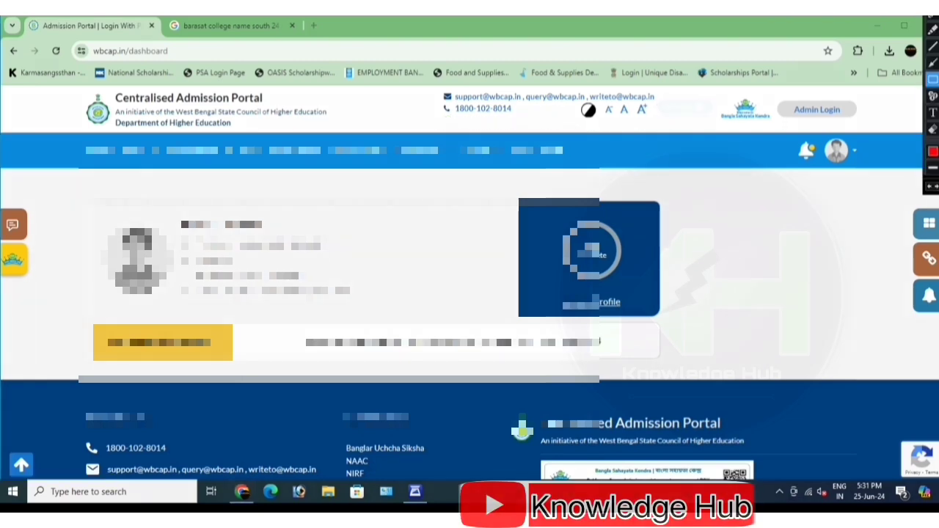
mouse_move(515, 191)
left_mouse_down()
mouse_move(653, 332)
mouse_move(682, 320)
left_mouse_up()
left_click_drag(538, 291, 659, 312)
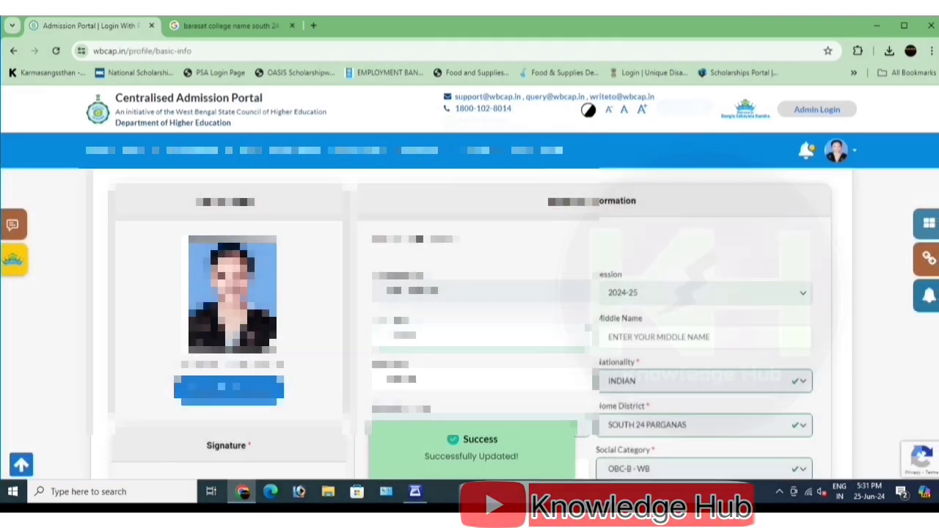
- Upload the signature image under Signature
scroll(470, 323, "down", 2)
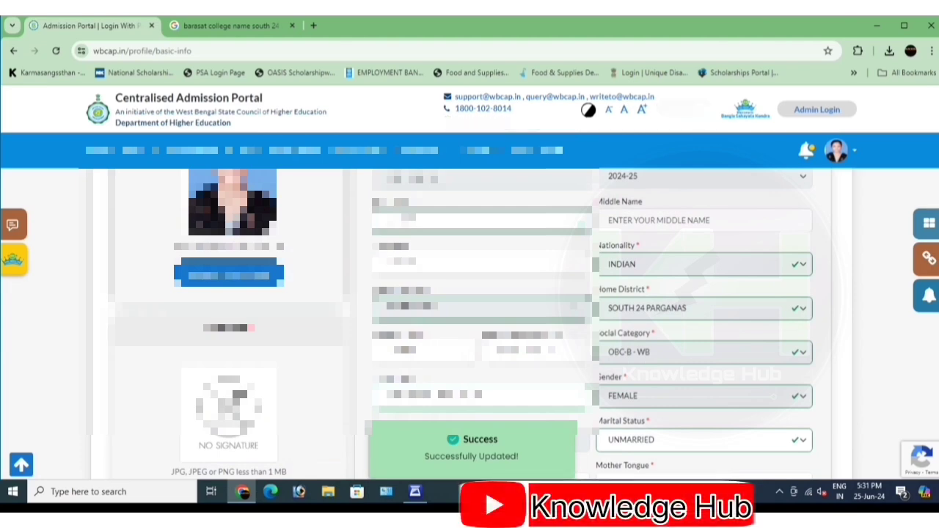
scroll(469, 323, "up", 5)
scroll(470, 323, "down", 5)
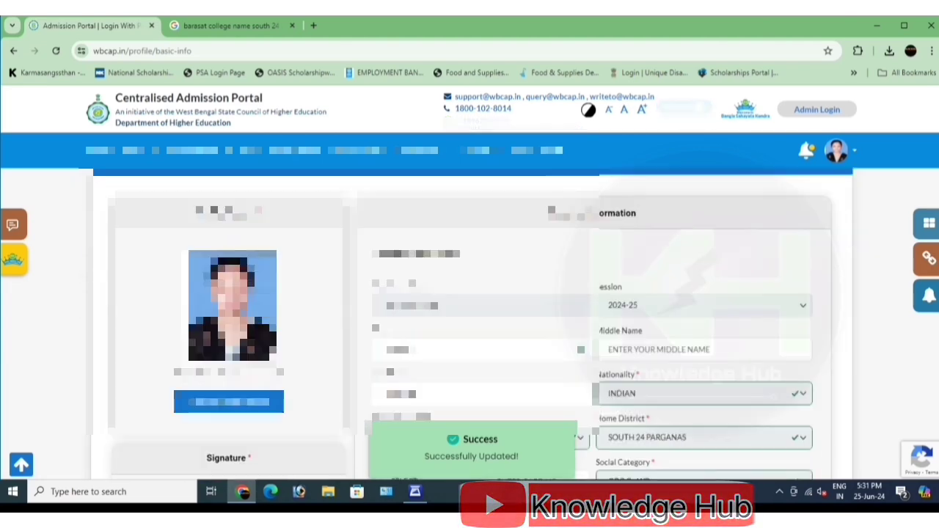
left_click(229, 467)
left_click(363, 341)
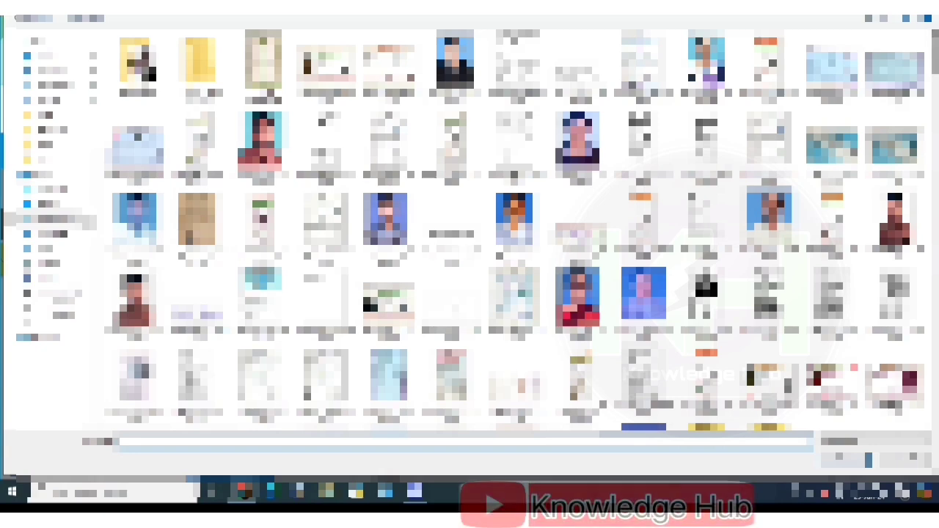
scroll(521, 231, "down", 15)
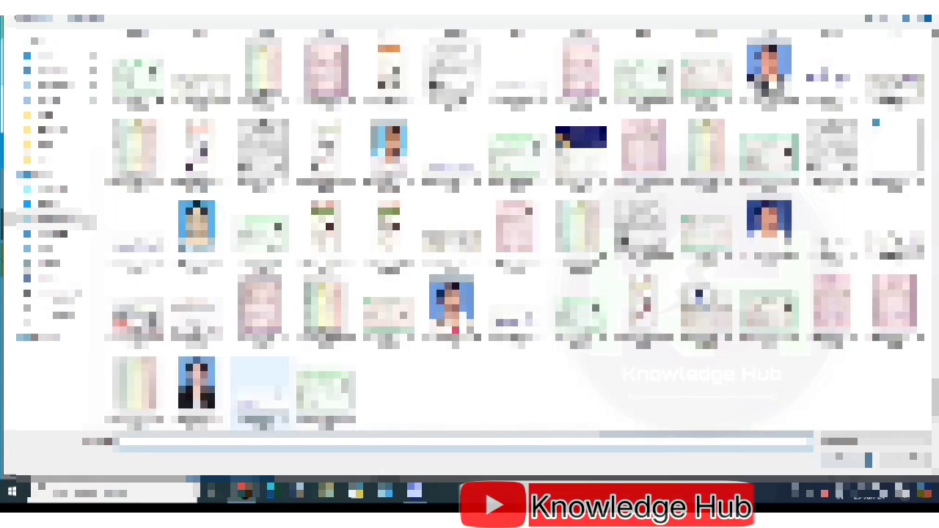
double_click(260, 385)
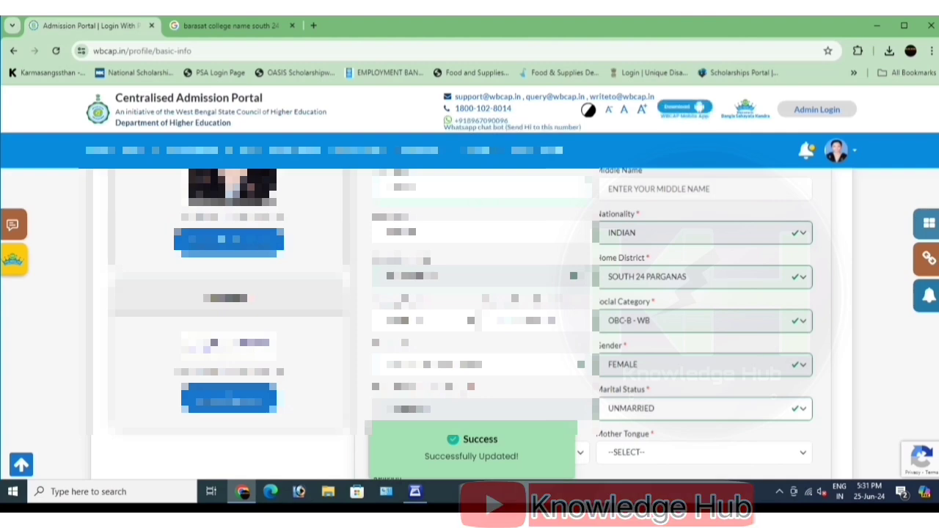
- Enter the contact number, set Mother Tongue to BENGALI (BANGLA) and choose a religion
left_click(422, 320)
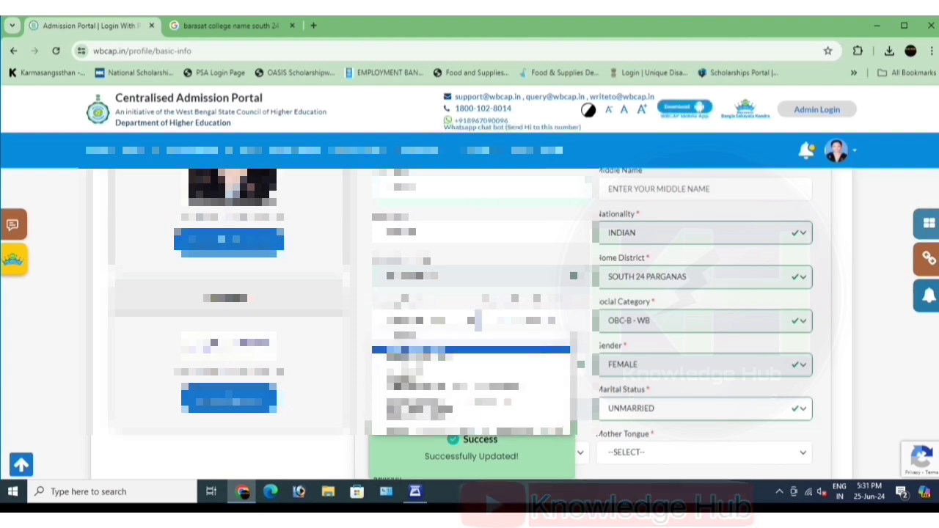
left_click(440, 373)
key("ctrl+a")
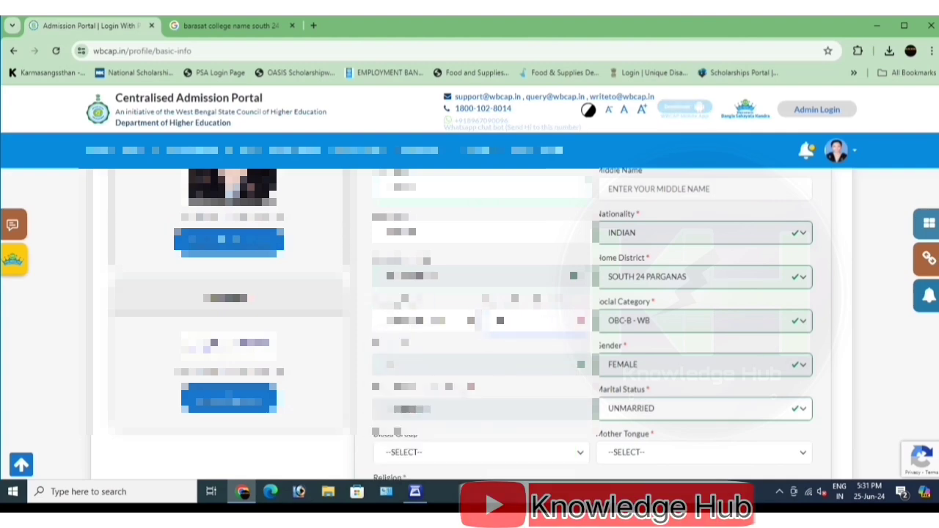
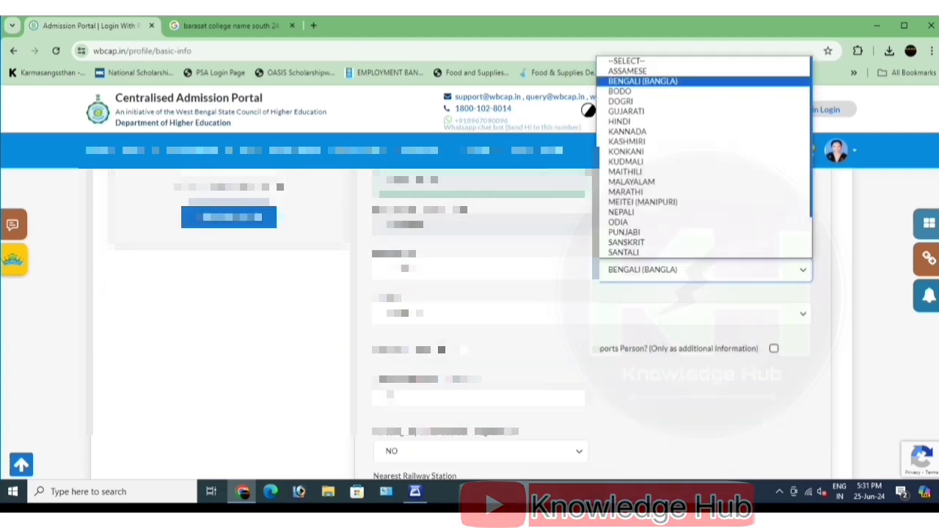
key("Return")
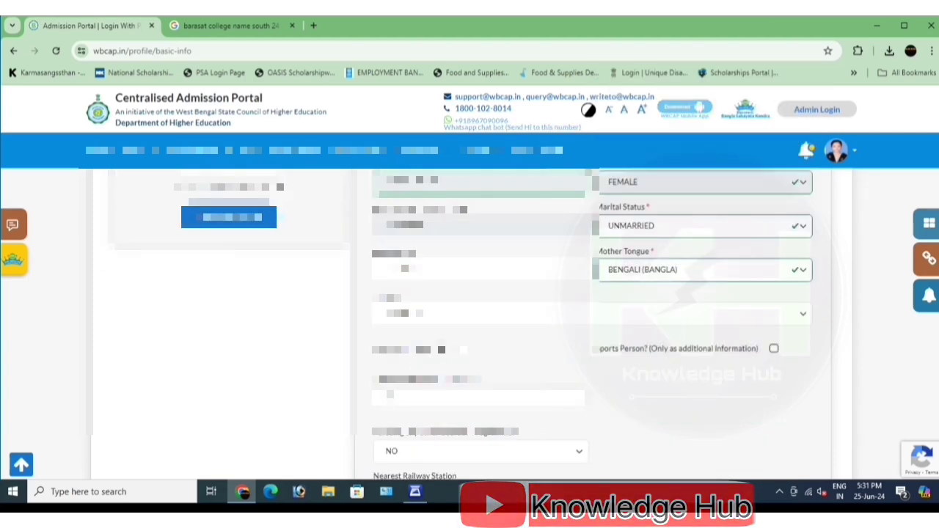
key("Tab")
key("space")
key("Down")
key("Down")
key("Down")
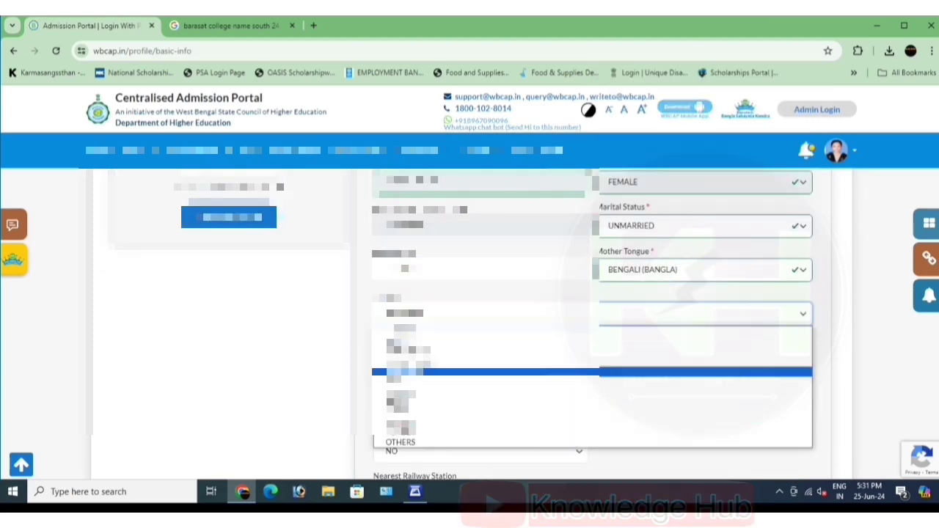
key("Return")
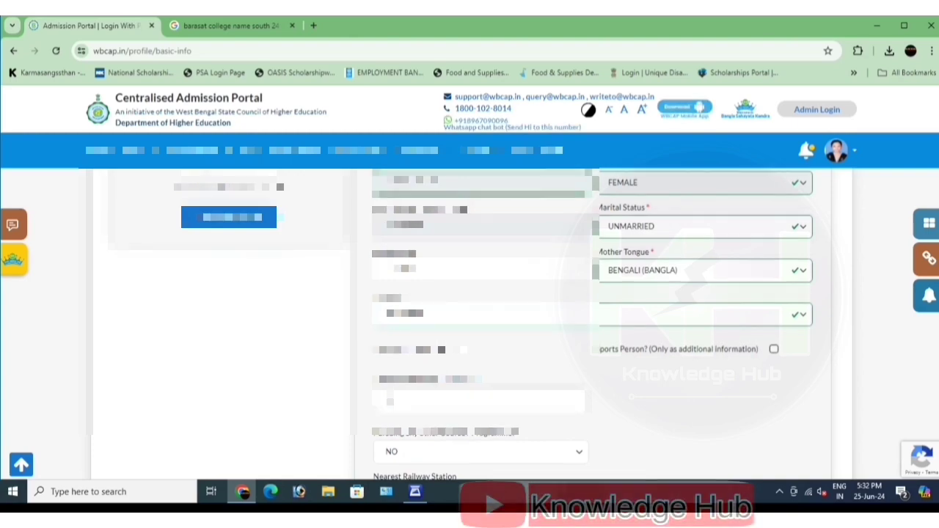
scroll(470, 323, "down", 1)
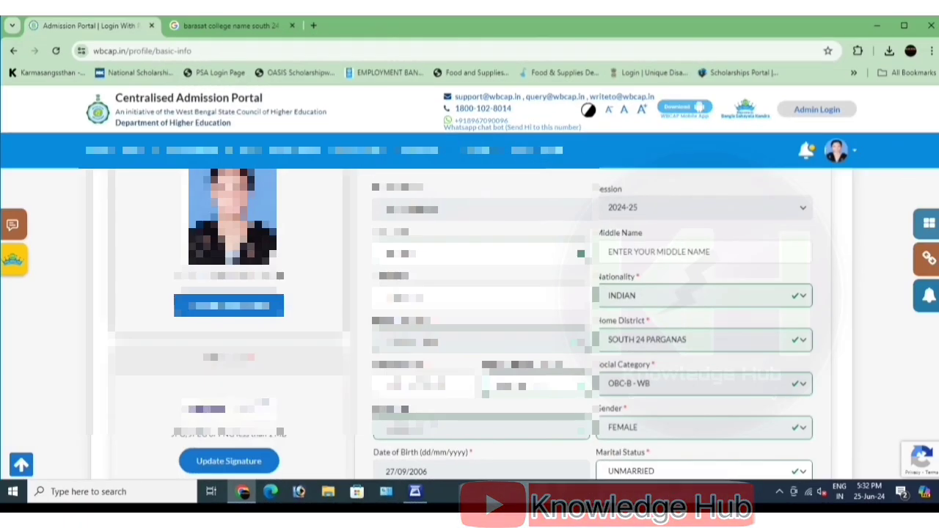
scroll(470, 323, "down", 10)
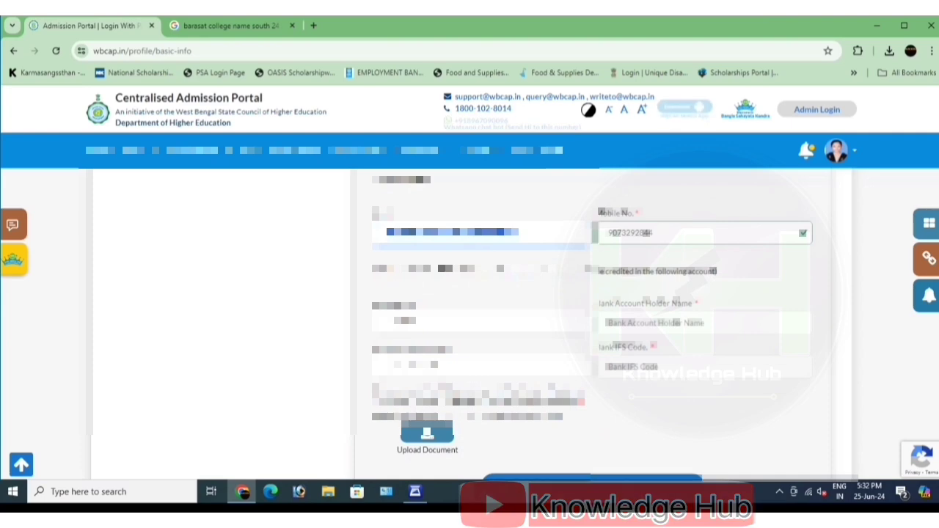
- Select STATE BANK OF INDIA and enter the account holder's name, account number and IFS code
left_click(480, 320)
scroll(480, 212, "down", 15)
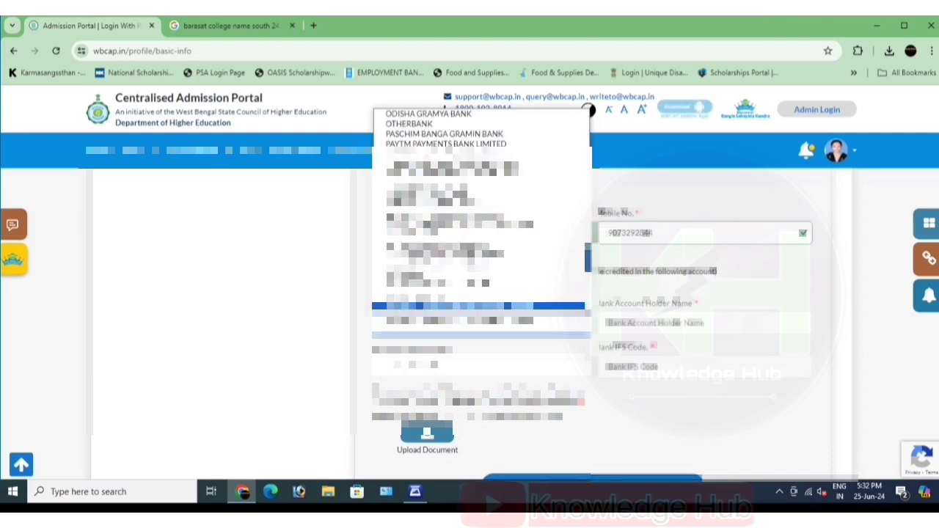
scroll(477, 306, "down", 5)
left_click(476, 306)
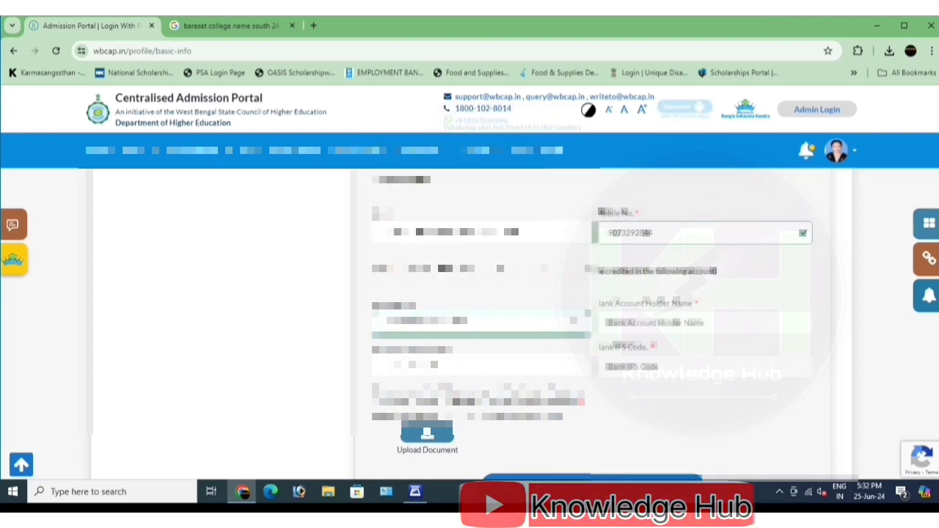
left_click(704, 323)
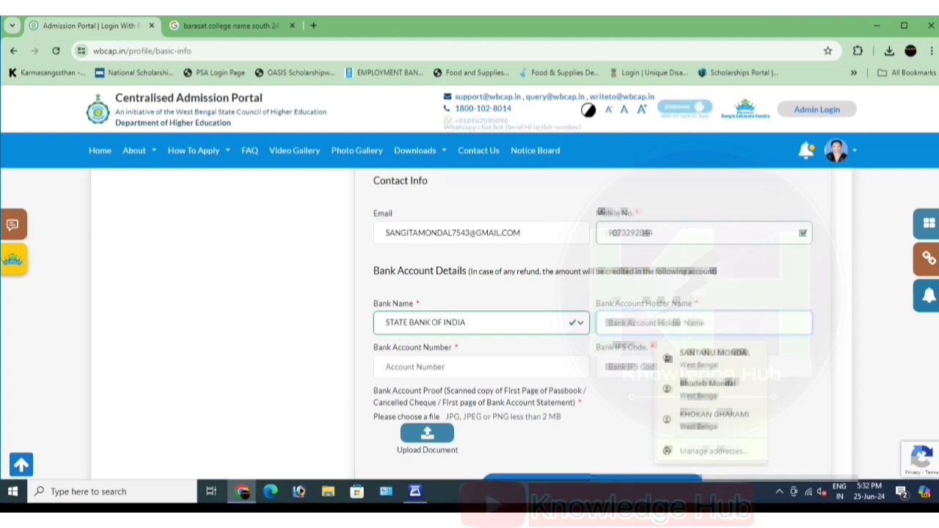
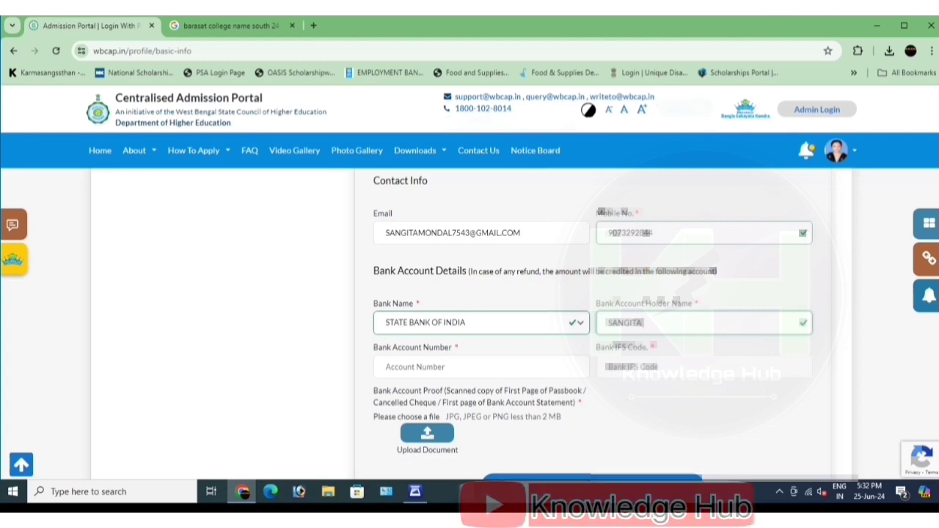
left_click(411, 366)
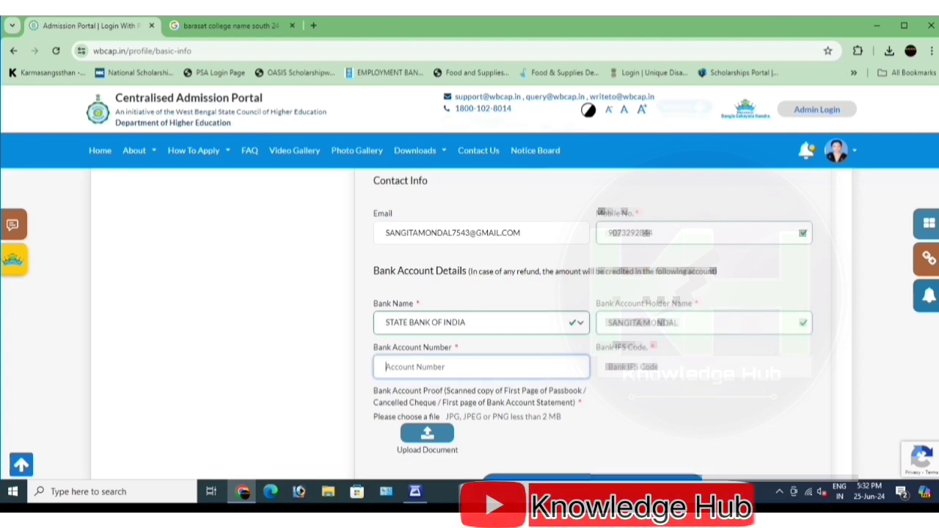
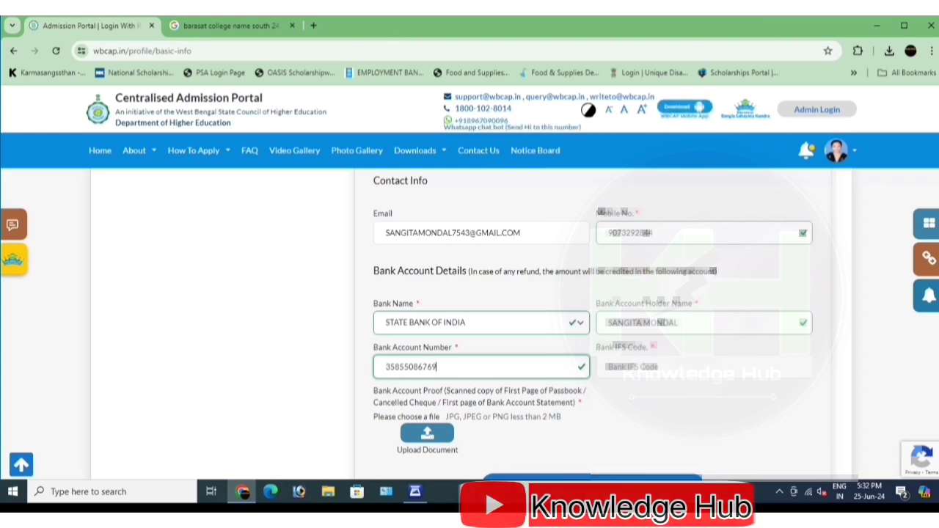
key("Tab")
type("SBIN")
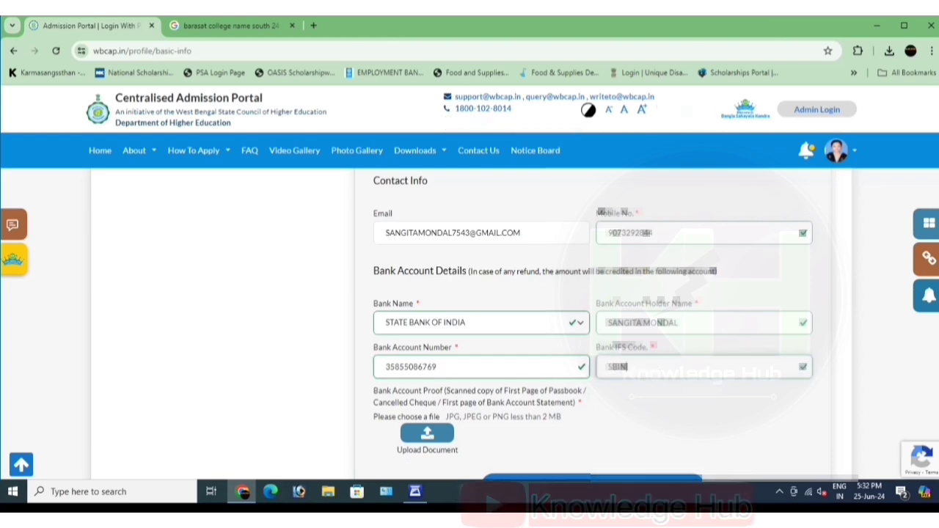
type("0007325")
key("Tab")
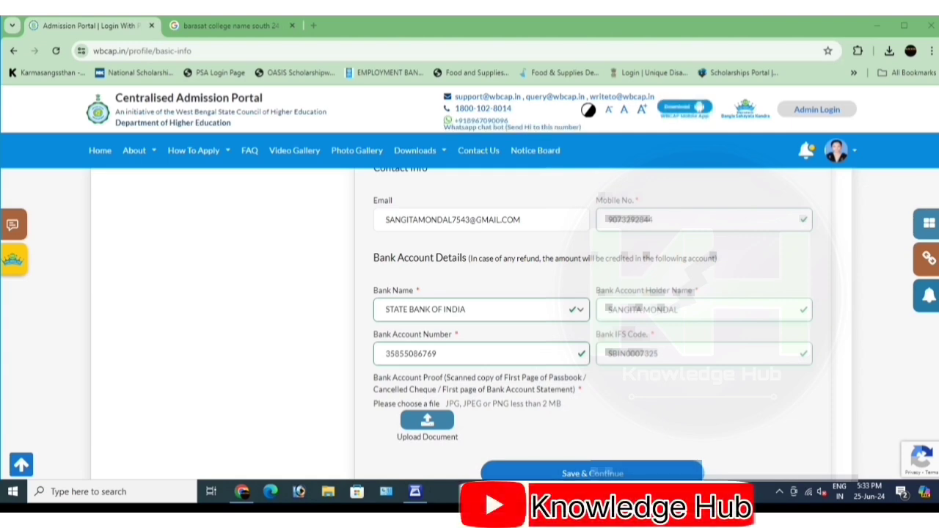
- Upload the passbook image as bank account proof and save the bank details
left_click(427, 421)
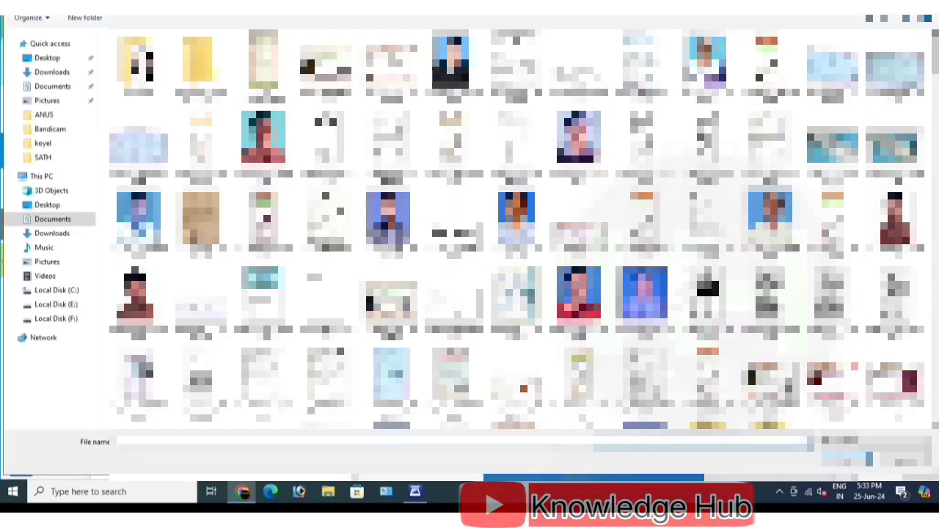
left_click_drag(935, 56, 935, 400)
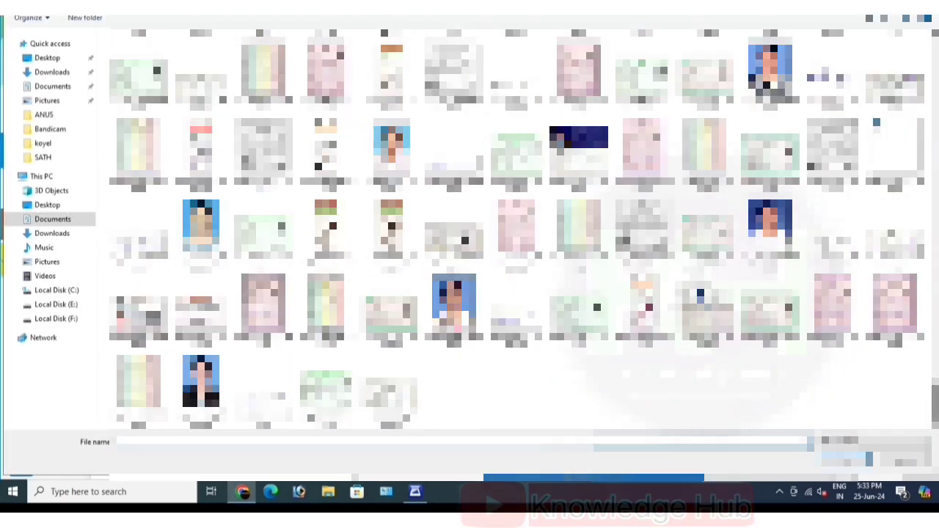
double_click(391, 388)
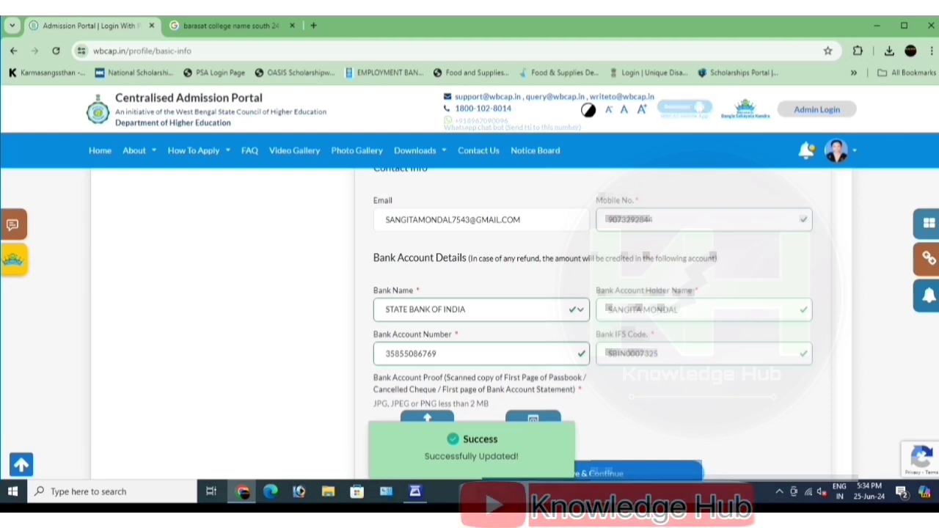
scroll(591, 325, "down", 2)
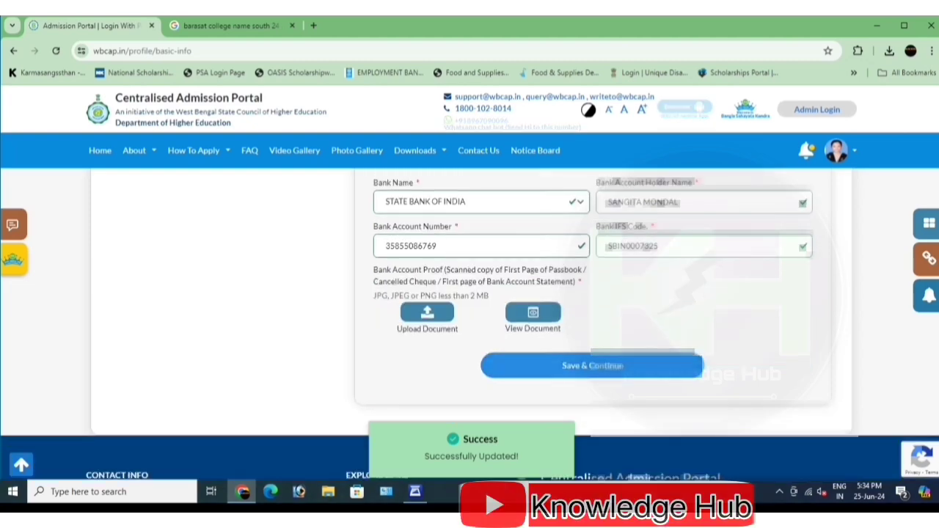
left_click(592, 365)
- Enter the permanent address line and choose SOUTH 24 PARGANAS as the district
left_click(525, 126)
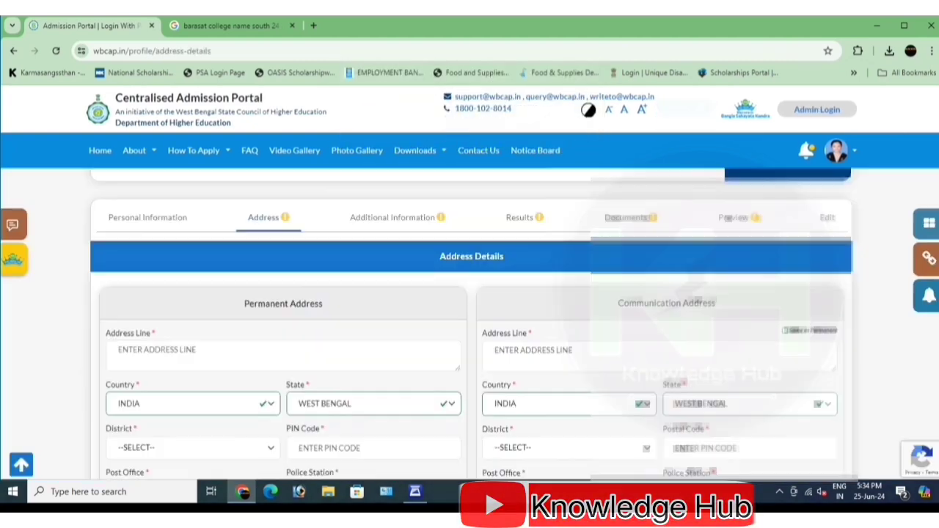
scroll(469, 323, "down", 1)
left_click(284, 266)
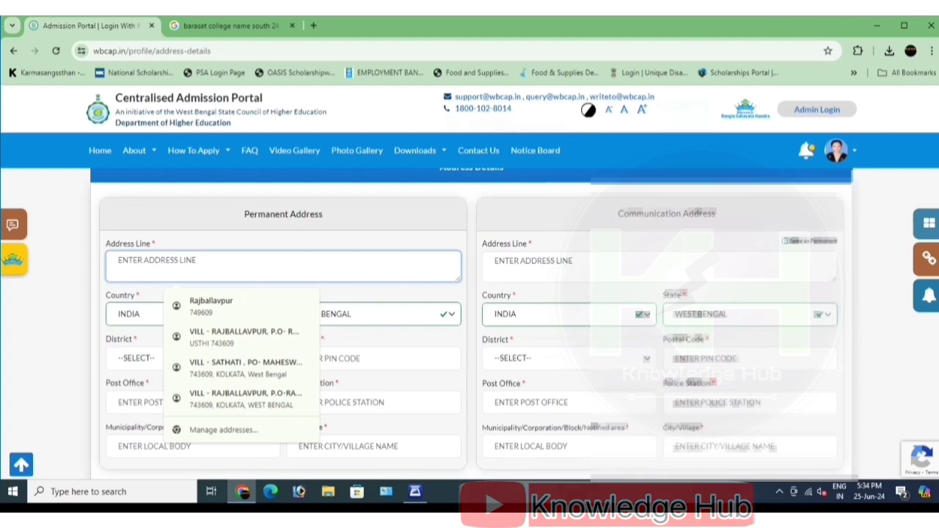
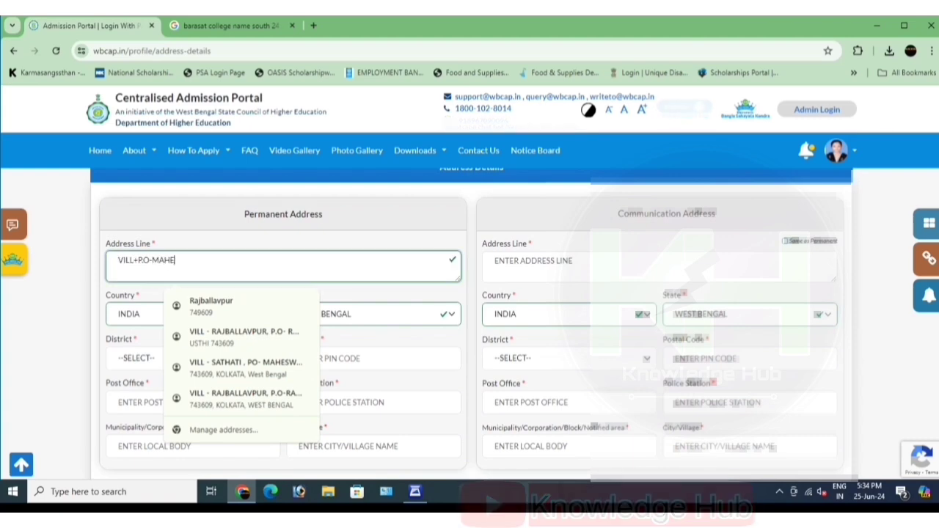
key("Tab")
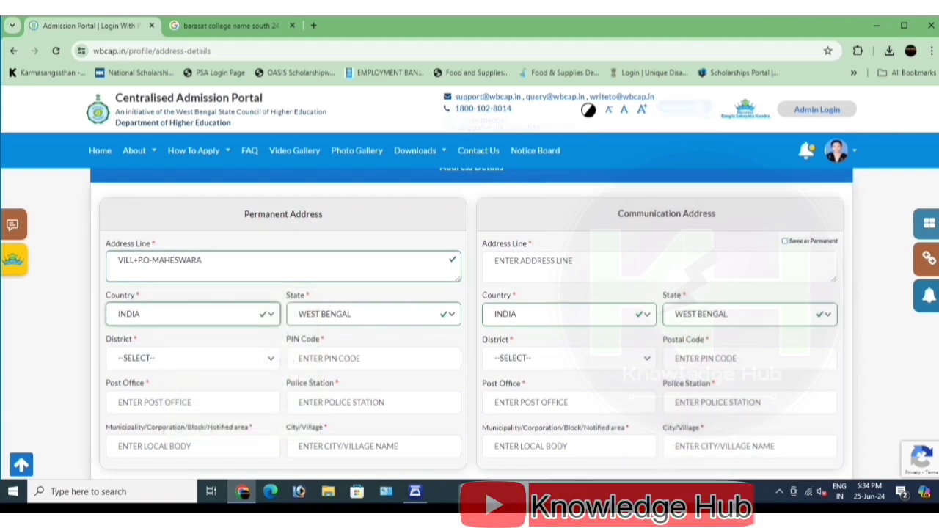
key("Tab")
key("Tab")
key("s")
key("Tab")
- Fill in the PIN code, post office, police station and municipality, then save the address
type("7")
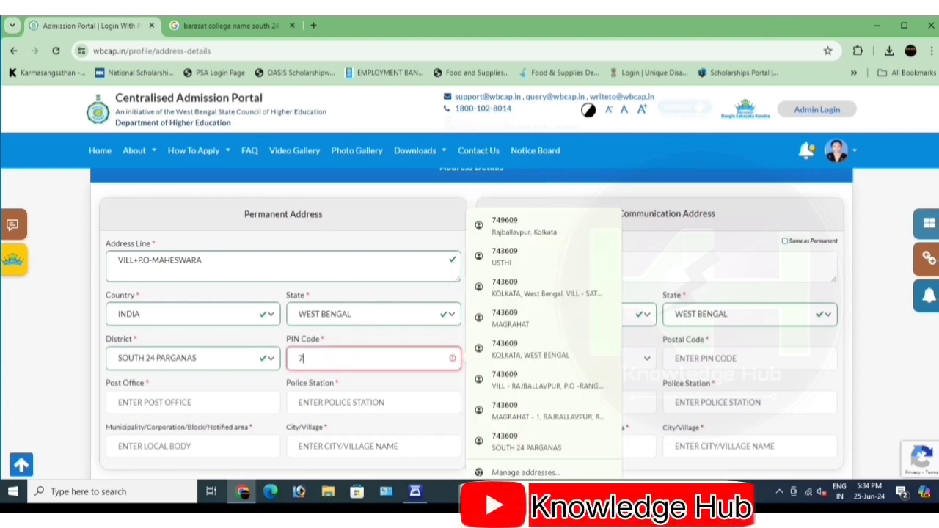
type("43609")
key("Tab")
type("MAHESWARA")
key("Tab")
type("USTHI")
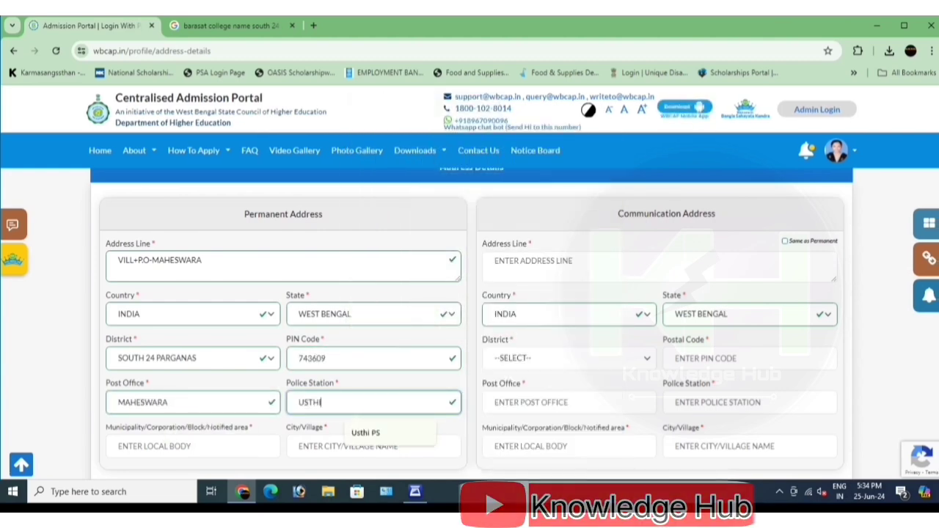
key("Tab")
type("M")
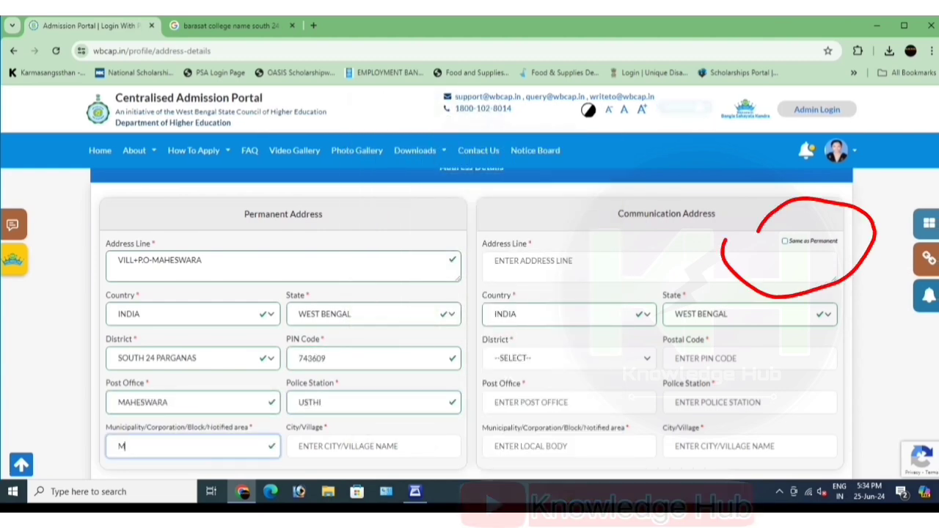
type("AGRAHAT-")
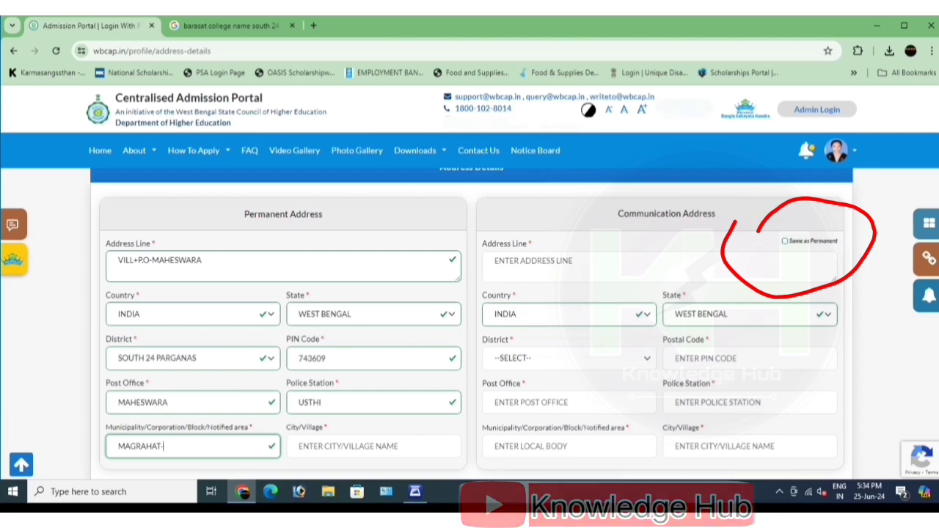
type("41")
key("BackSpace")
key("BackSpace")
type("1")
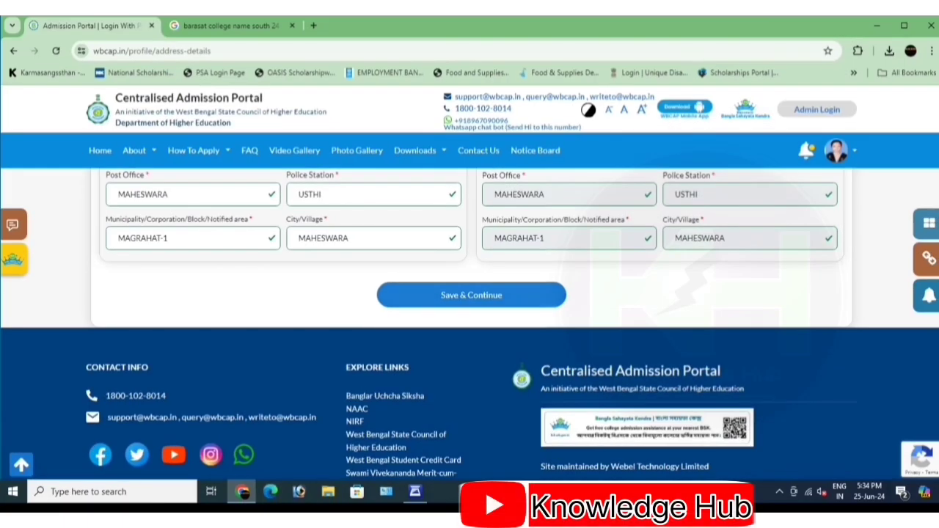
left_click(471, 294)
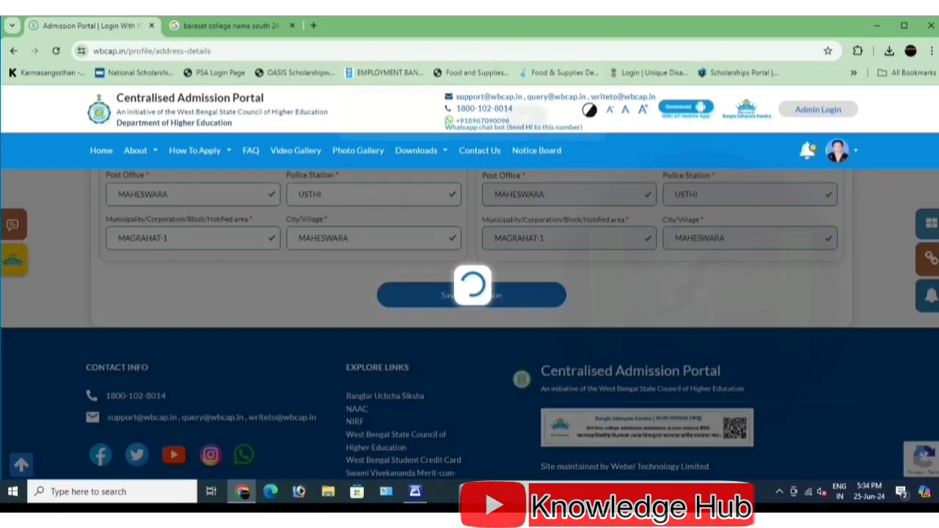
- Confirm the address save, then set the father's prefix to MR. and enter his first name
key("Return")
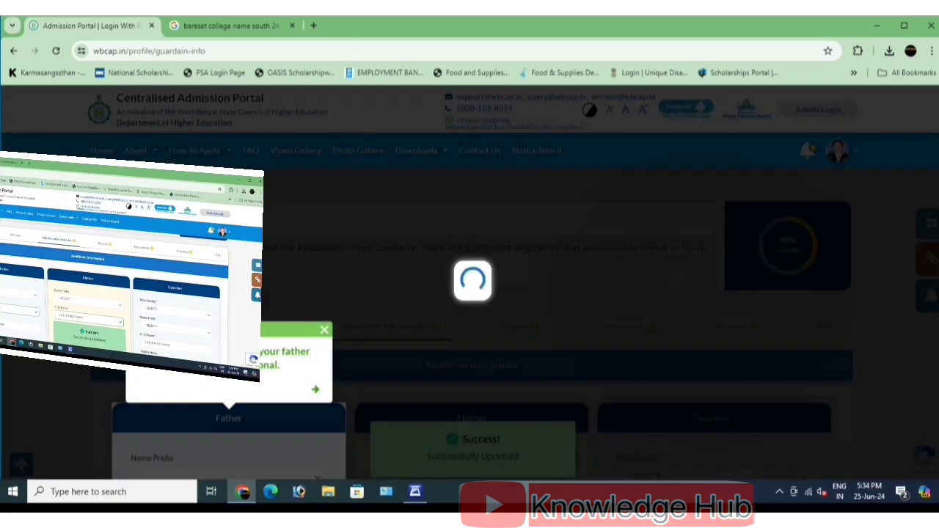
scroll(471, 323, "down", 1)
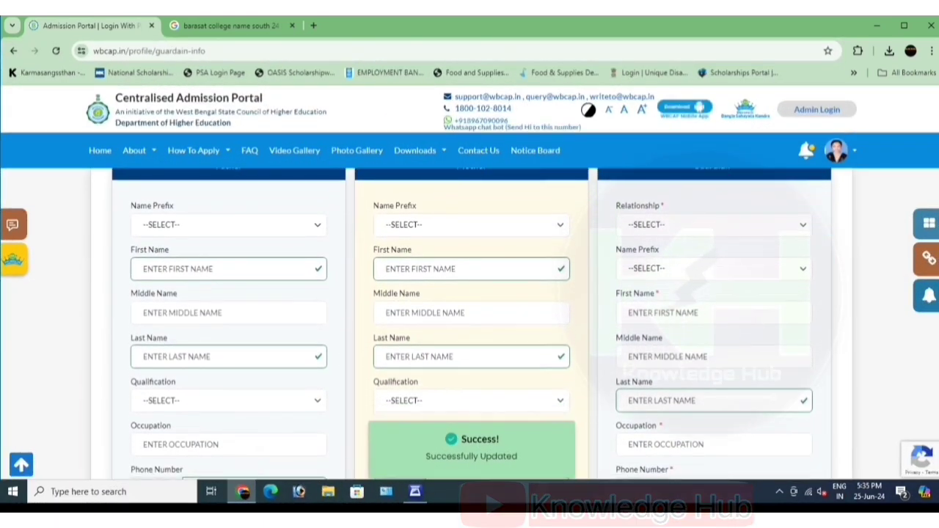
left_click(228, 222)
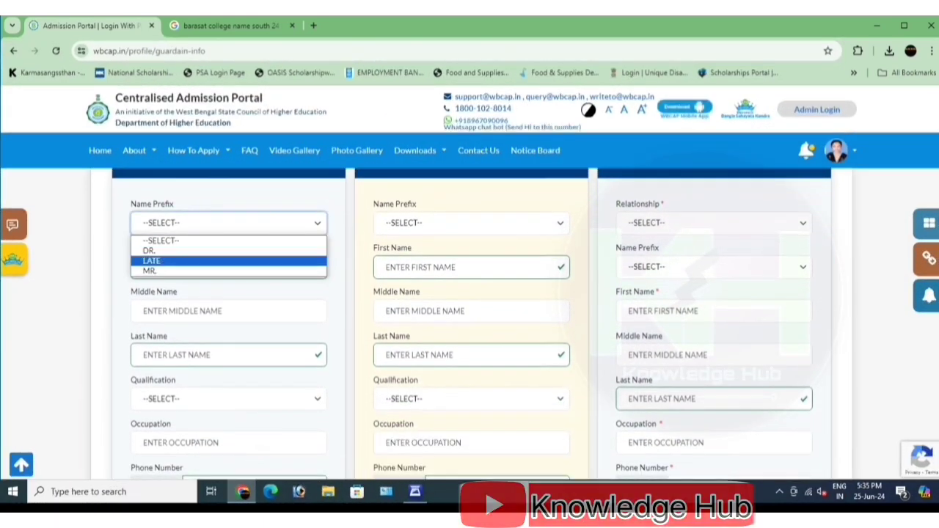
left_click(157, 269)
left_click(228, 267)
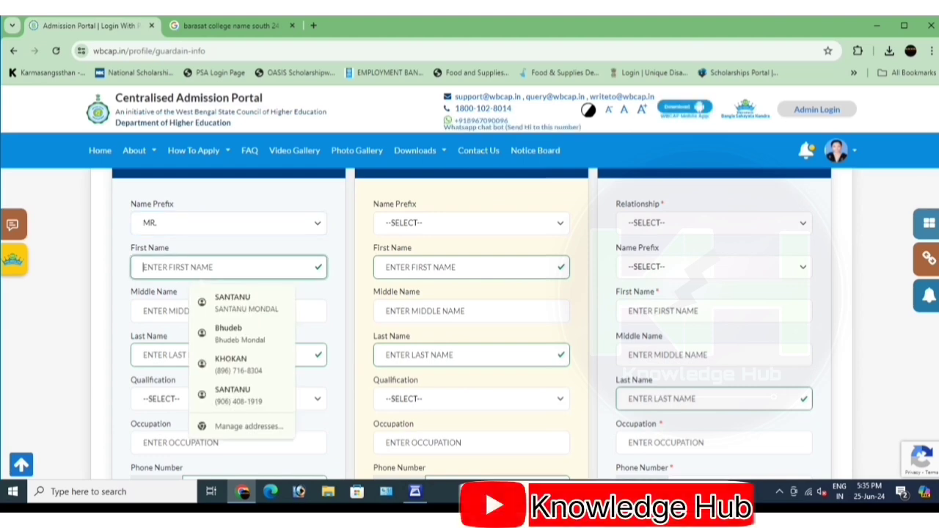
type("SHYAMAL")
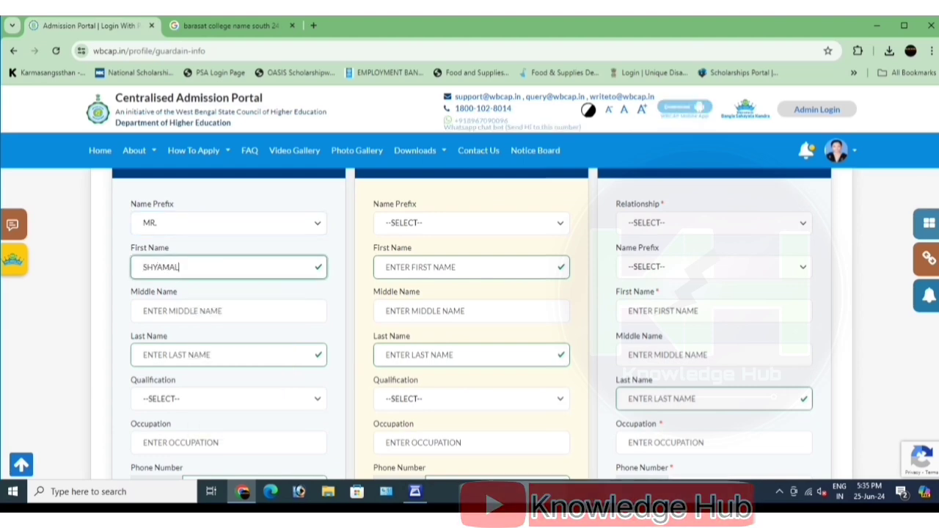
key("Tab")
key("Tab")
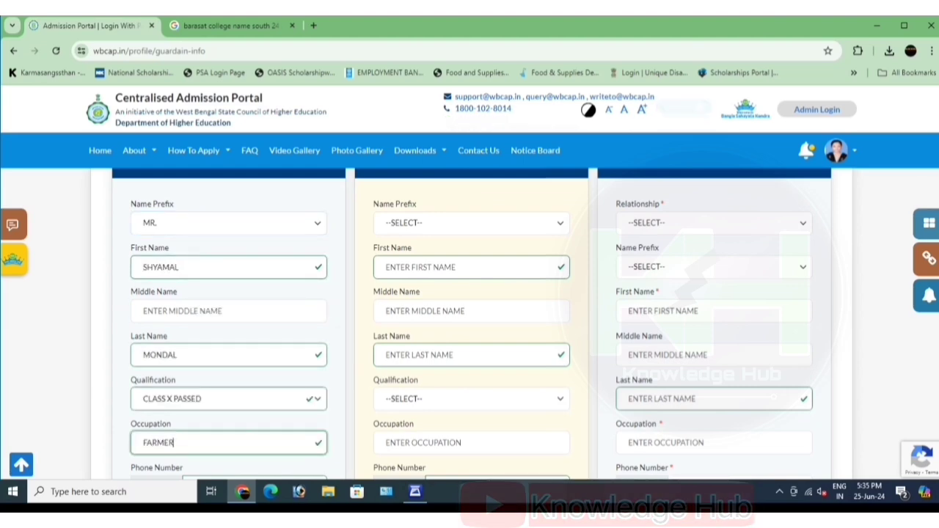
key("Tab")
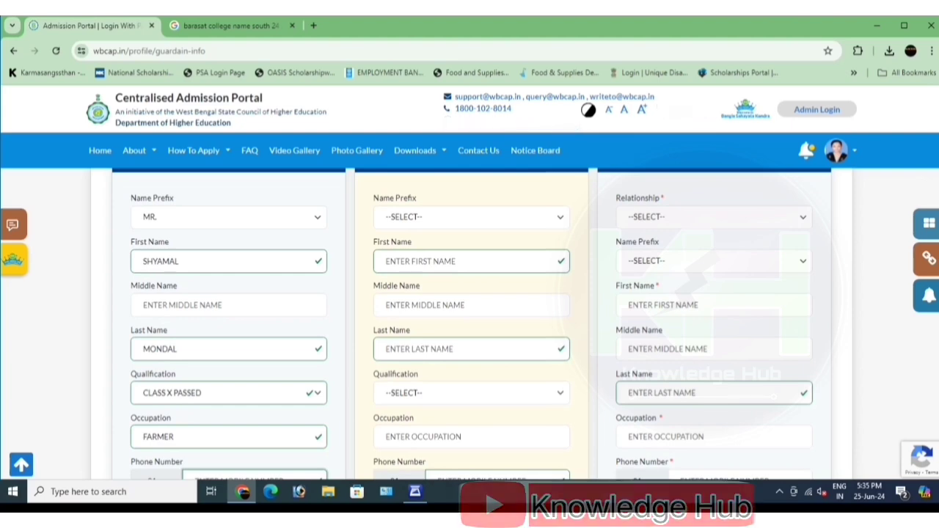
- Enter annual income 40000 and save the guardian details, confirming with OK
scroll(472, 324, "down", 1)
left_click(254, 423)
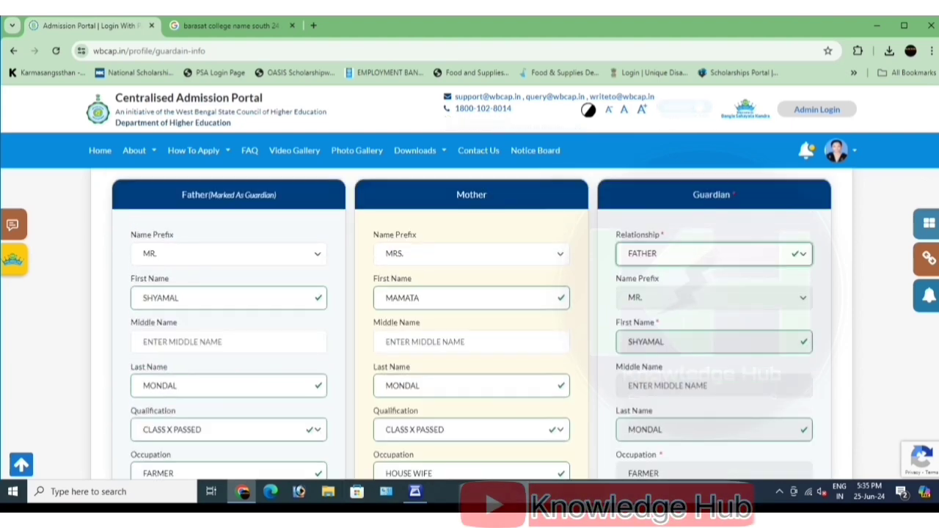
scroll(470, 323, "down", 5)
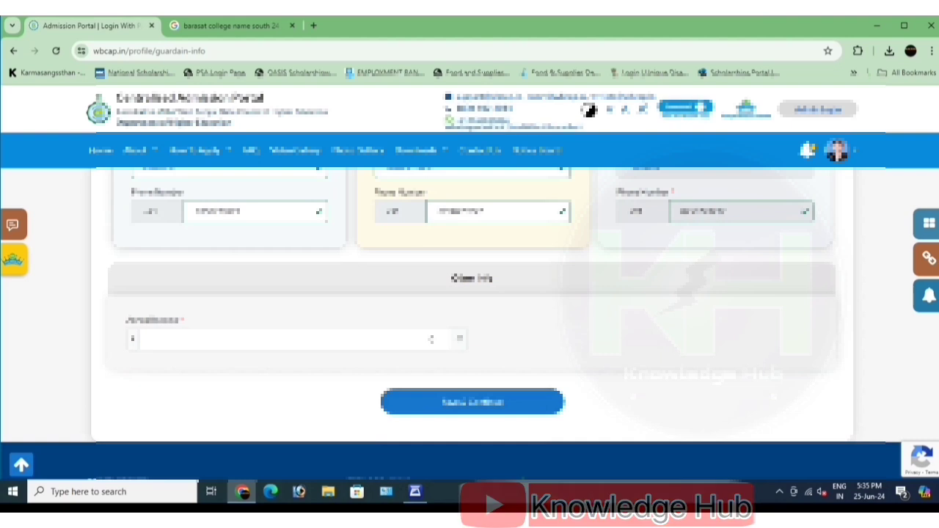
left_click(430, 339)
key("Tab")
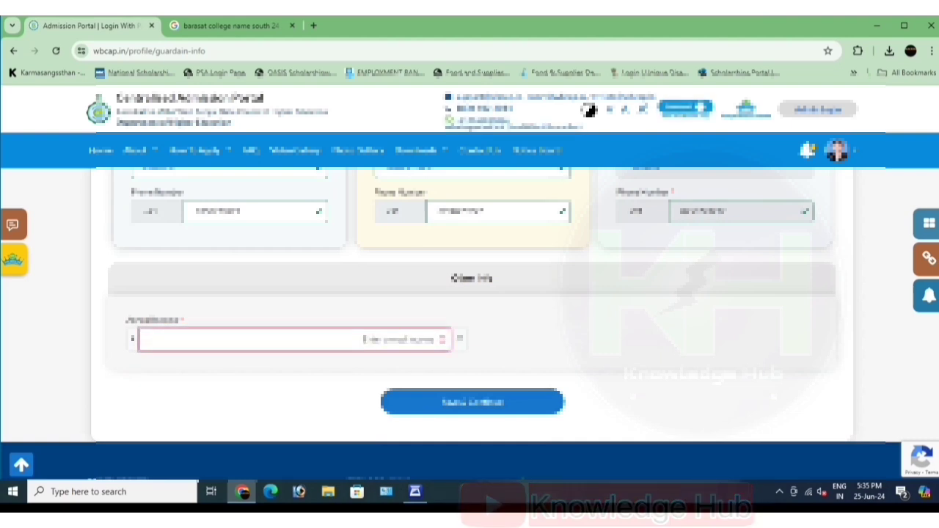
type("40000")
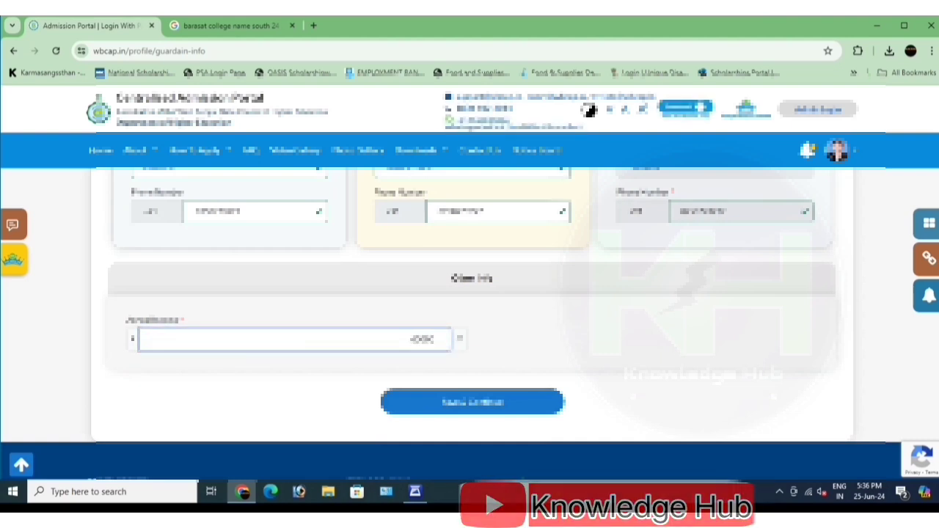
left_click(472, 402)
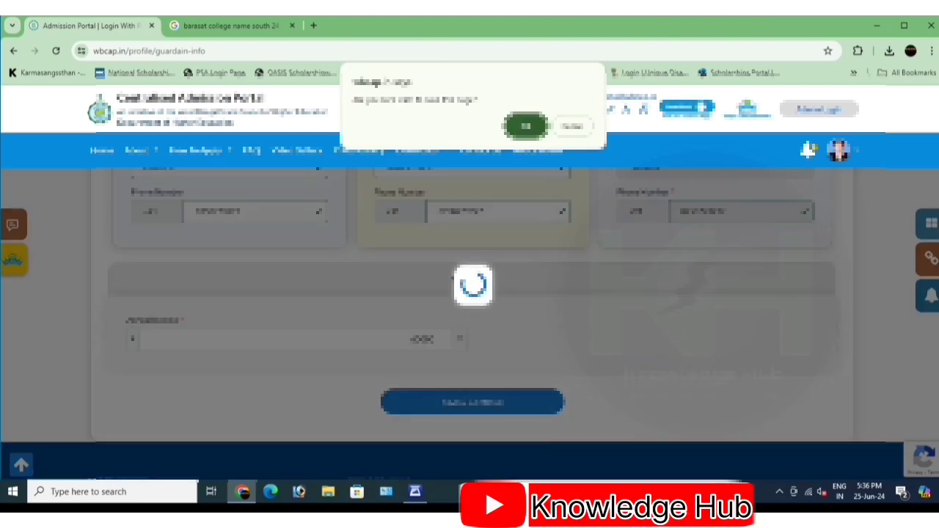
key("Return")
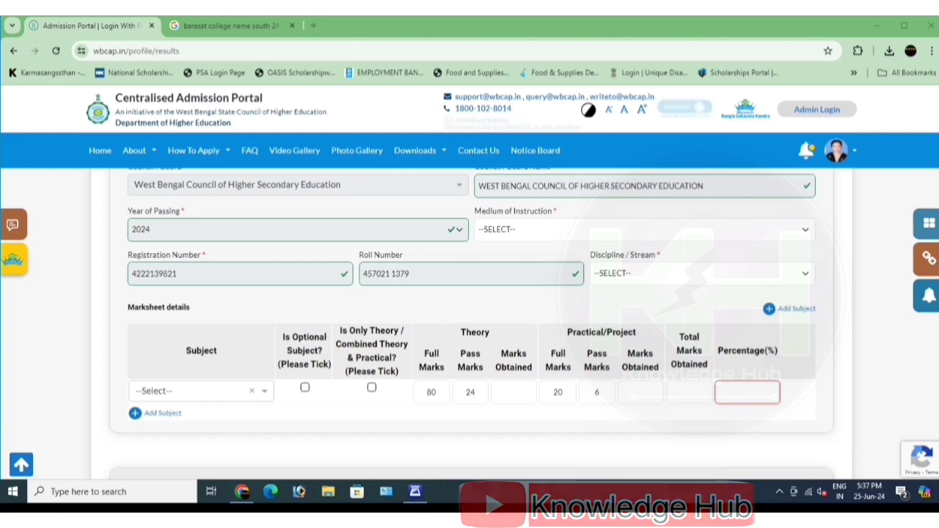
- Set WB-HS Bengali as 1st Lang with 53 theory marks, practical pass marks 6 and 20 obtained
scroll(471, 323, "up", 1)
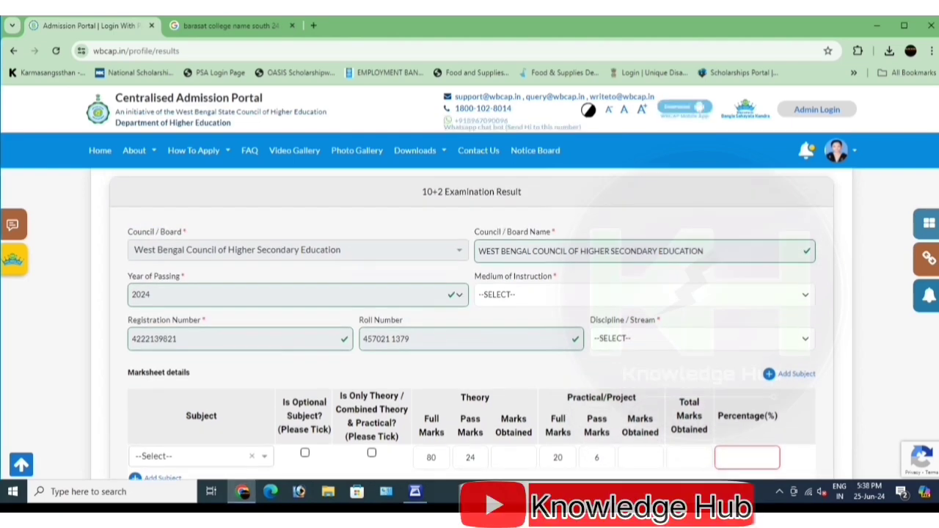
left_click_drag(422, 193, 522, 192)
left_click(644, 294)
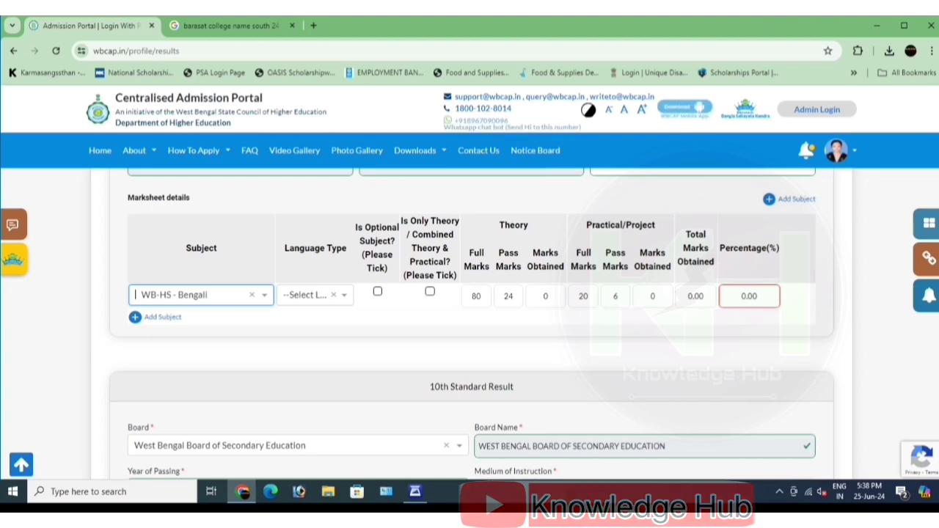
key("Tab")
type("B")
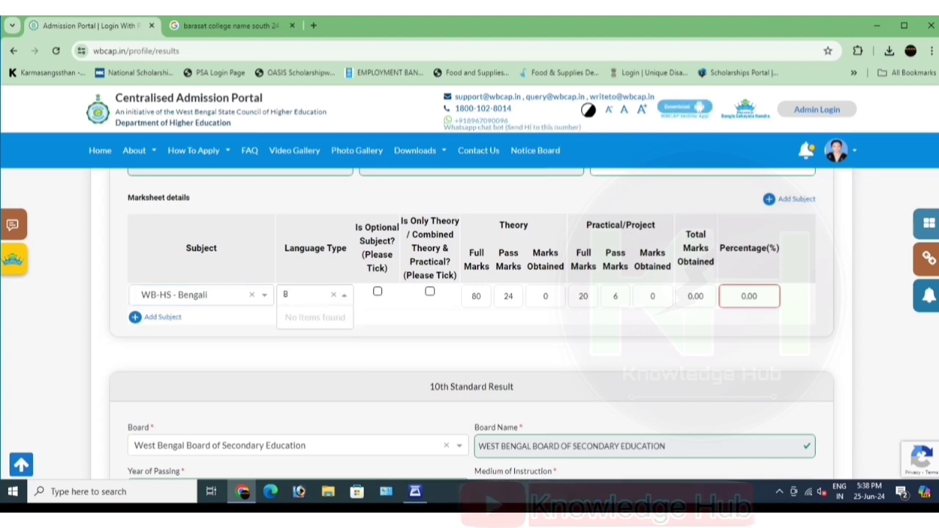
key("BackSpace")
key("Return")
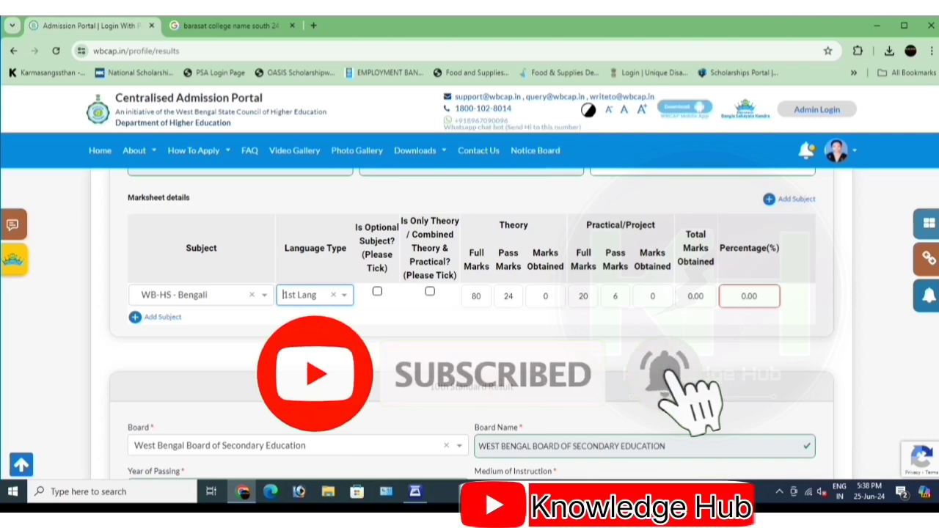
double_click(545, 297)
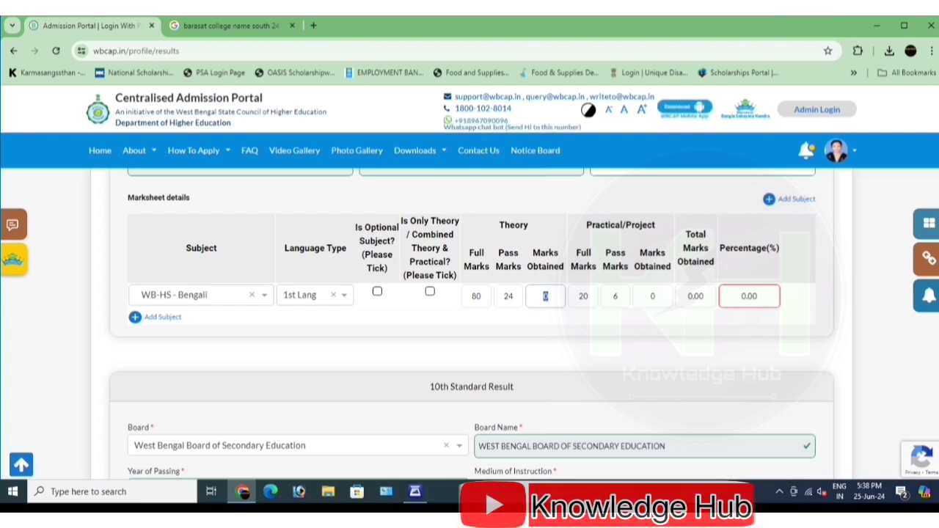
type("53")
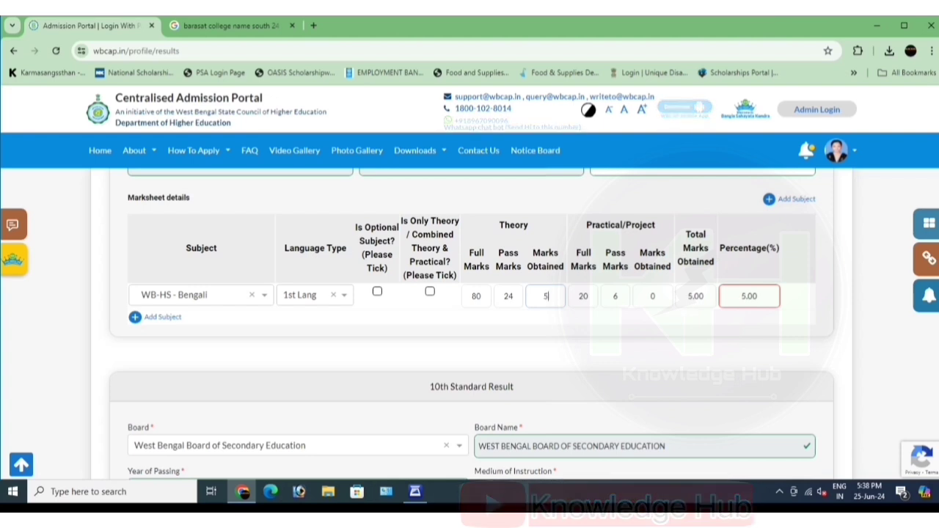
key("Tab")
key("Tab")
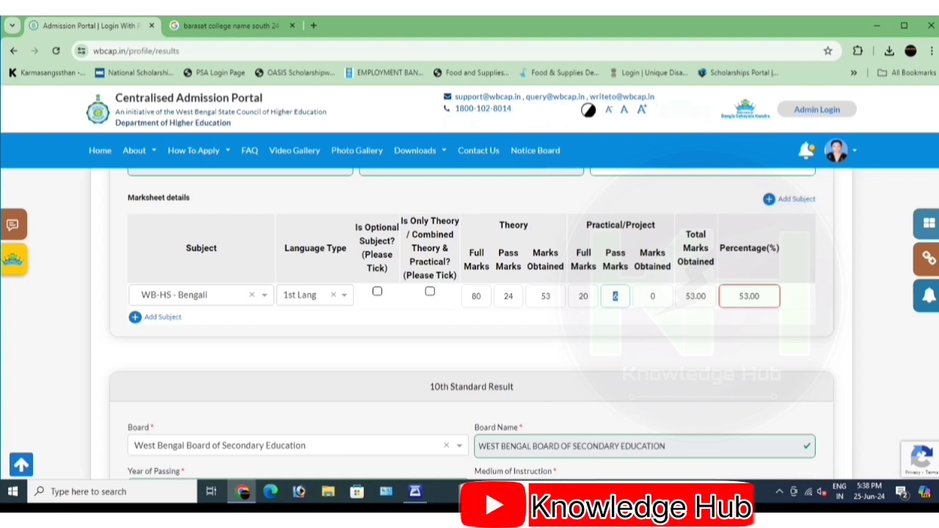
type("20")
key("BackSpace")
key("BackSpace")
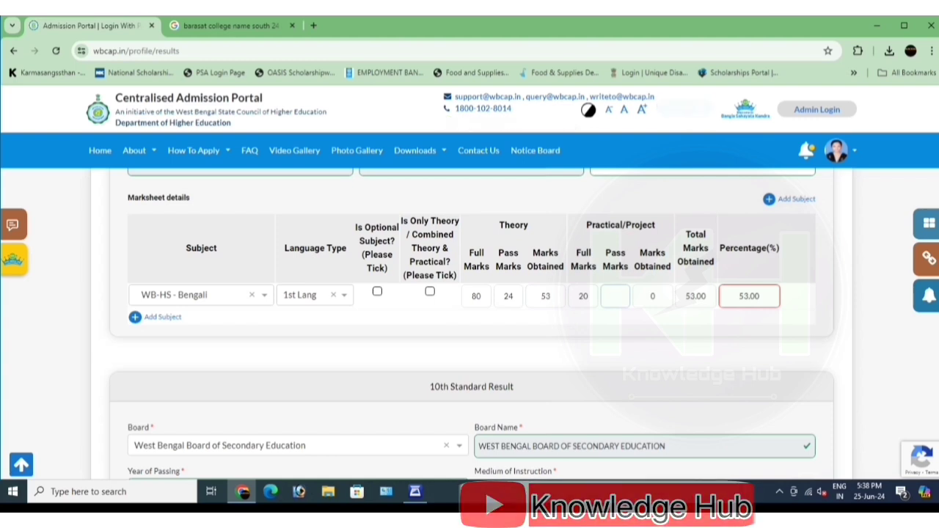
key("shift+Tab")
key("Tab")
type("6")
key("Tab")
type("20")
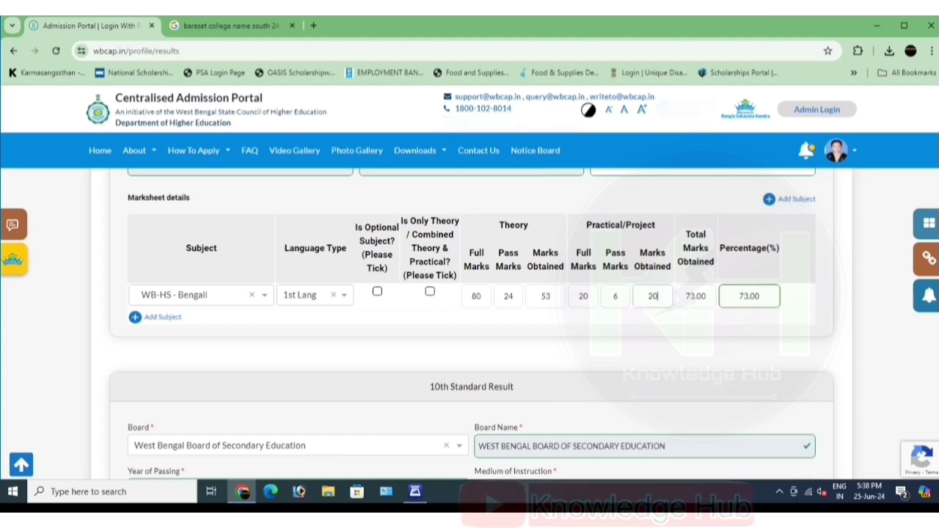
- Add a WB-HS English row as 2nd Lang with 56 theory marks
left_click(162, 316)
left_click(189, 321)
type("E")
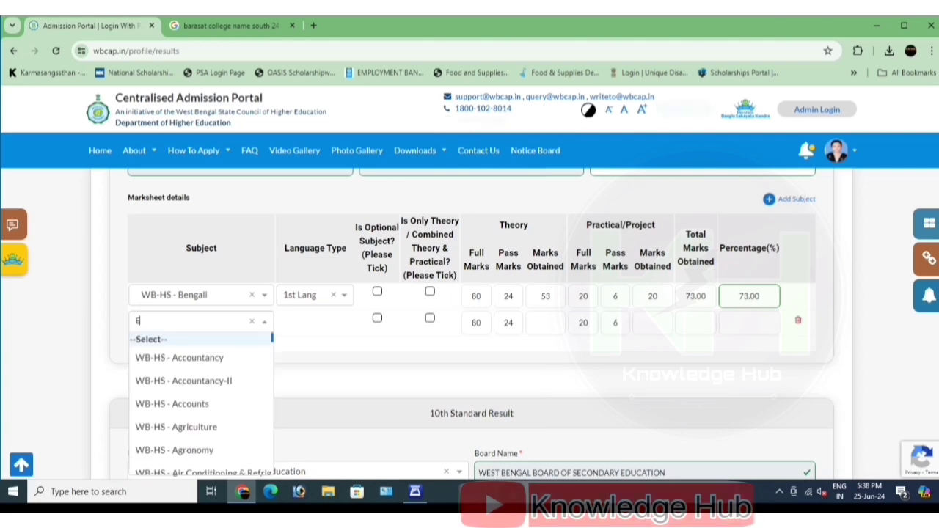
key("Return")
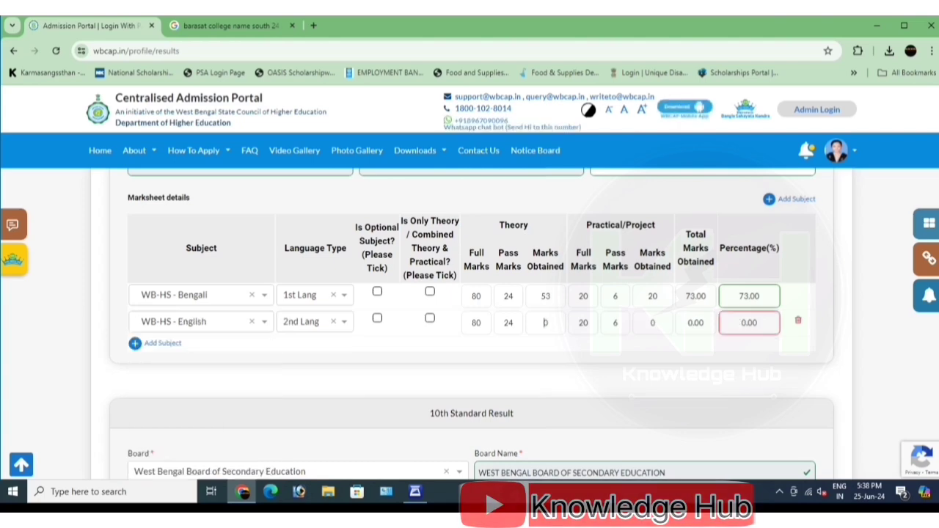
key("Tab")
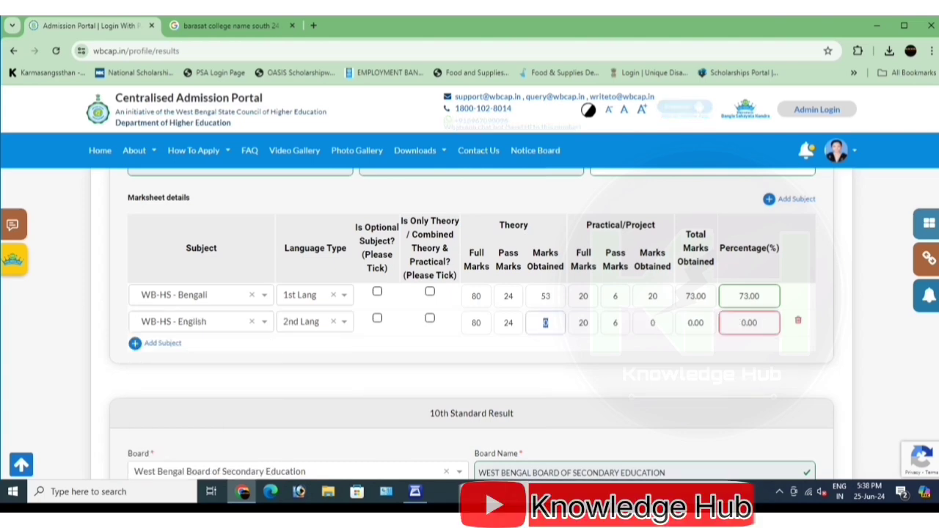
type("56")
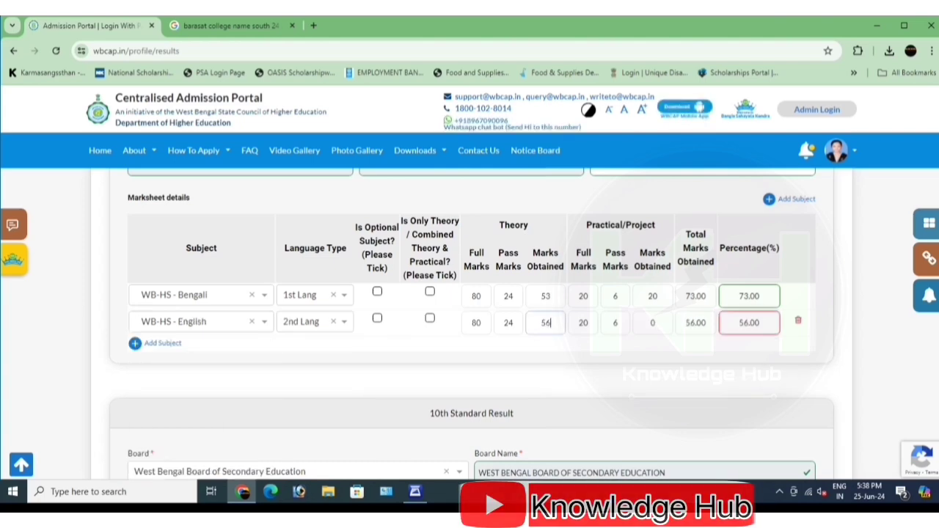
key("Tab")
key("Tab")
key("Tab")
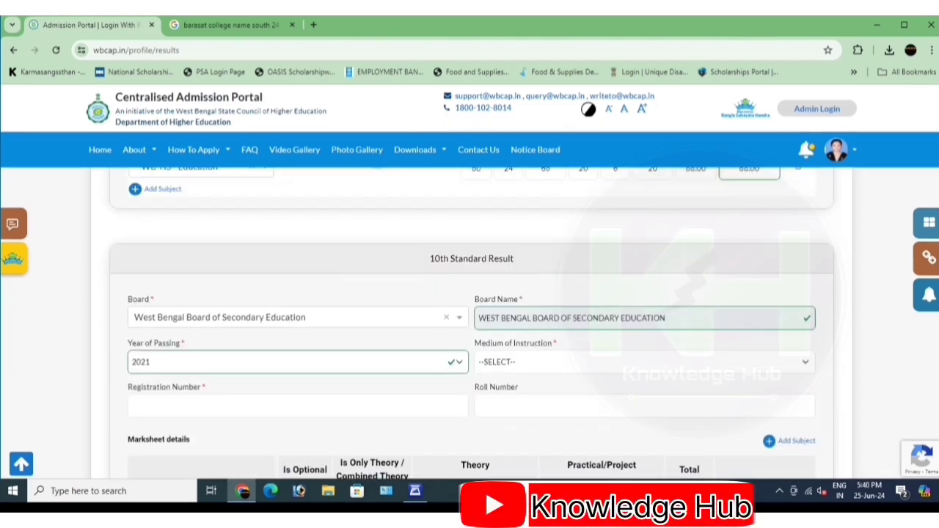
- Enter 294 as the total and set Bengali as 1st Lang, scoring 50 of 90 theory marks
left_click_drag(429, 258, 514, 258)
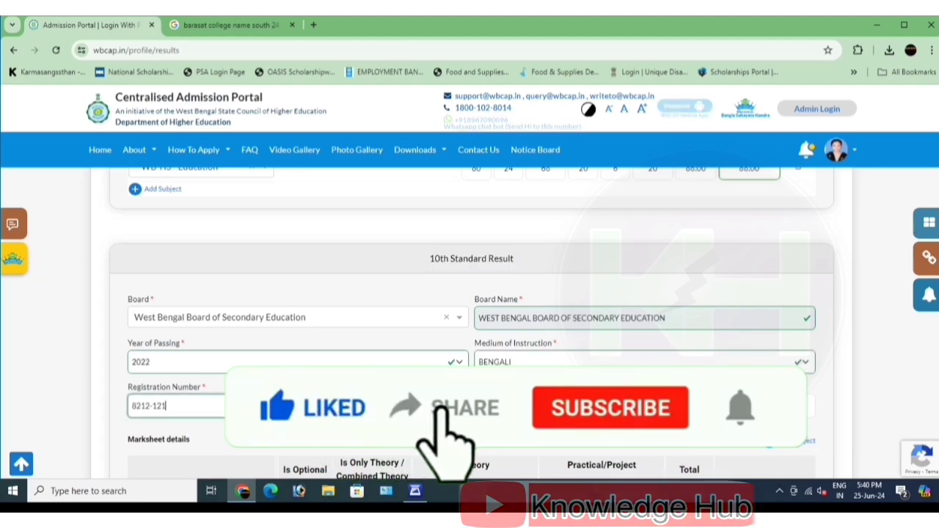
type("29")
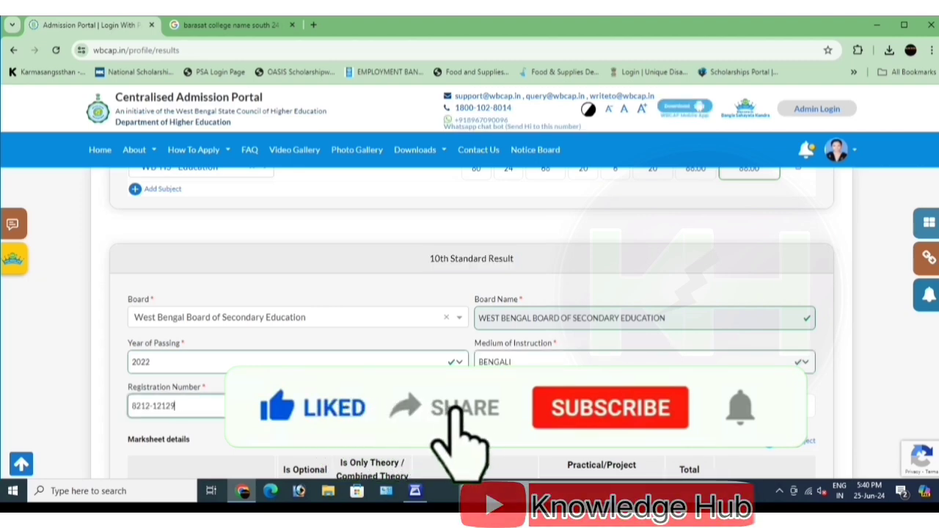
type("4")
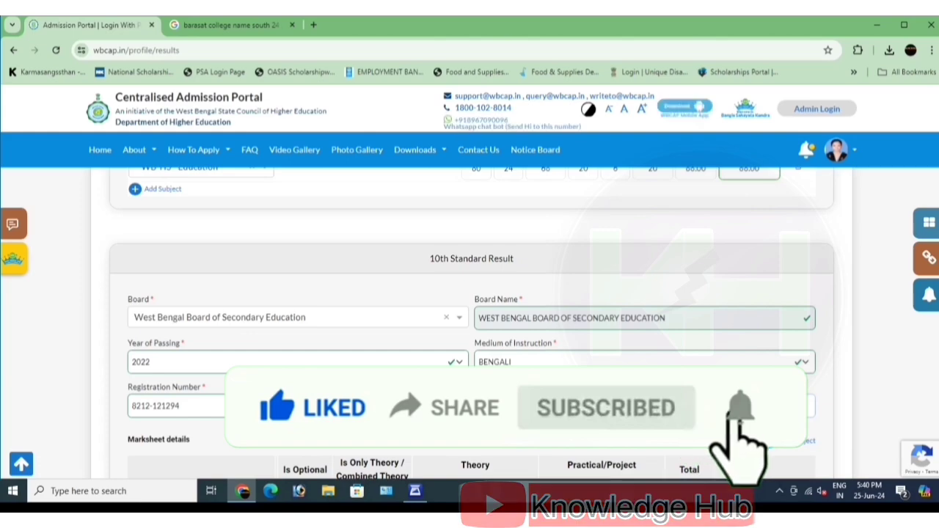
scroll(469, 294, "down", 3)
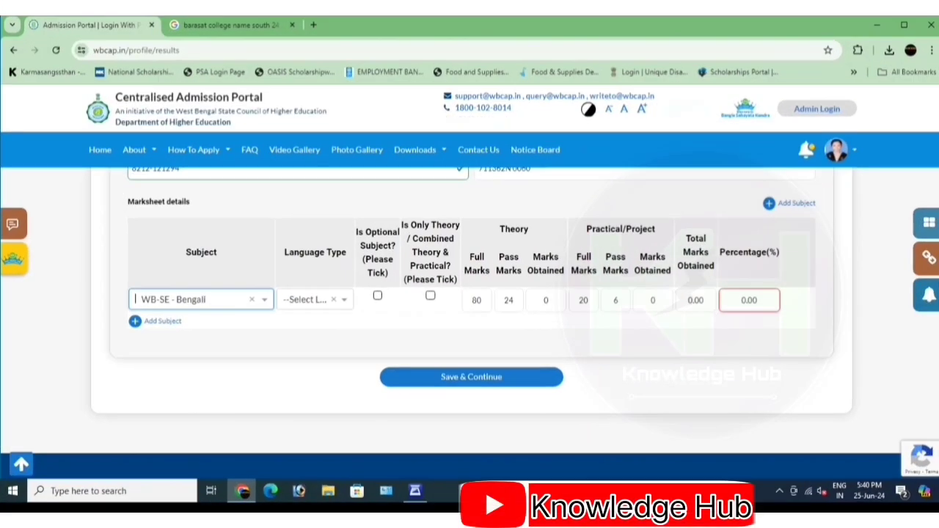
left_click(315, 299)
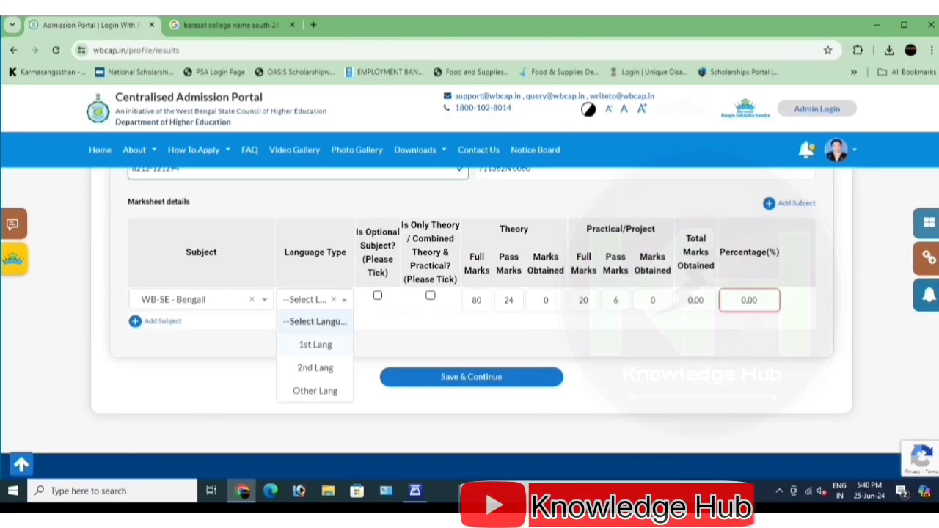
left_click(314, 345)
double_click(477, 300)
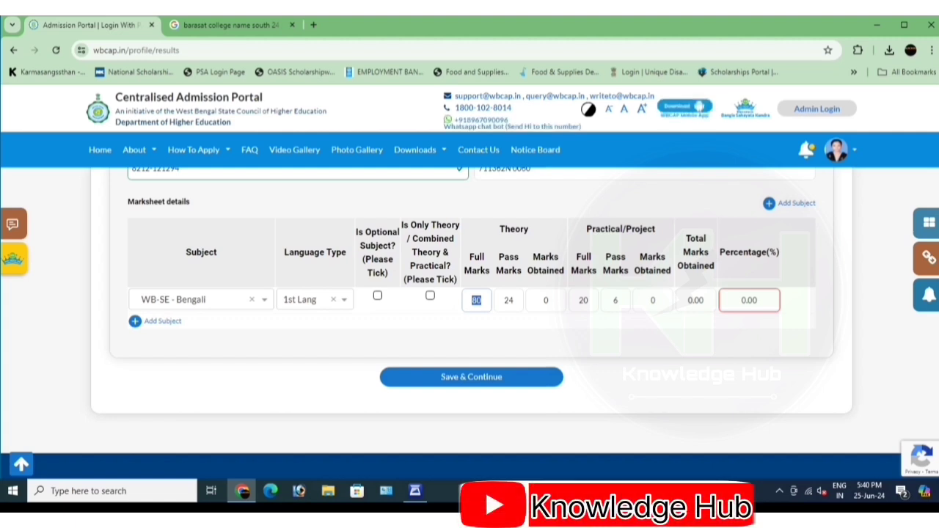
type("90")
left_click(546, 300)
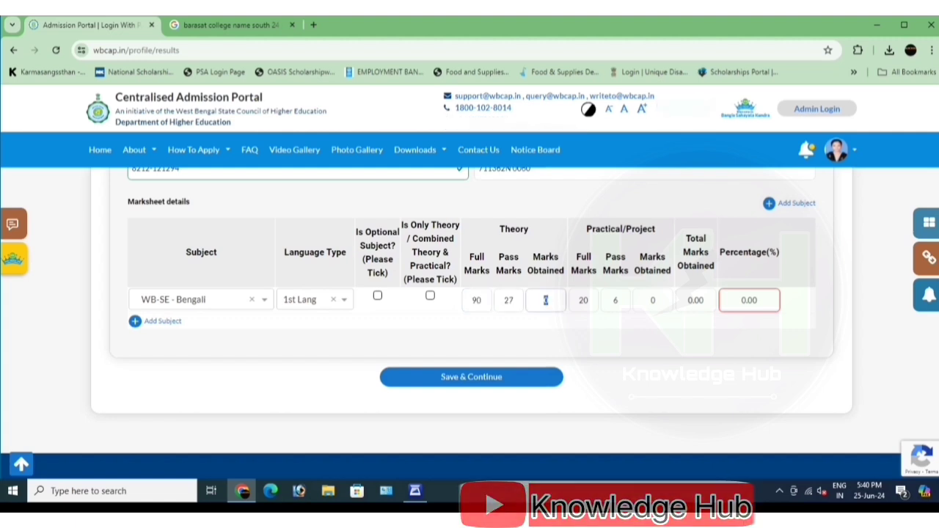
type("50")
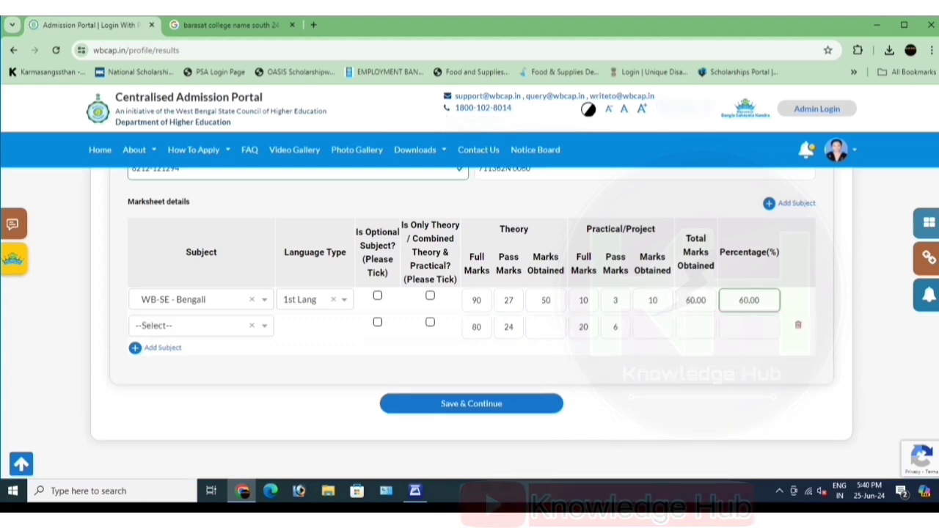
- Set WB-SE English as 2nd Lang with 44 of 90 theory and 10 of 10 practical marks
left_click(191, 325)
type("ENG")
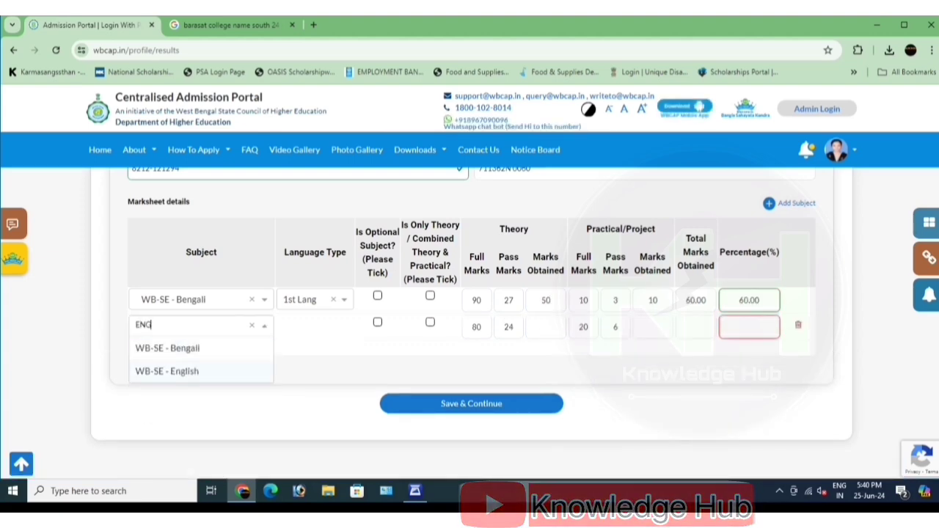
left_click(168, 371)
left_click(308, 326)
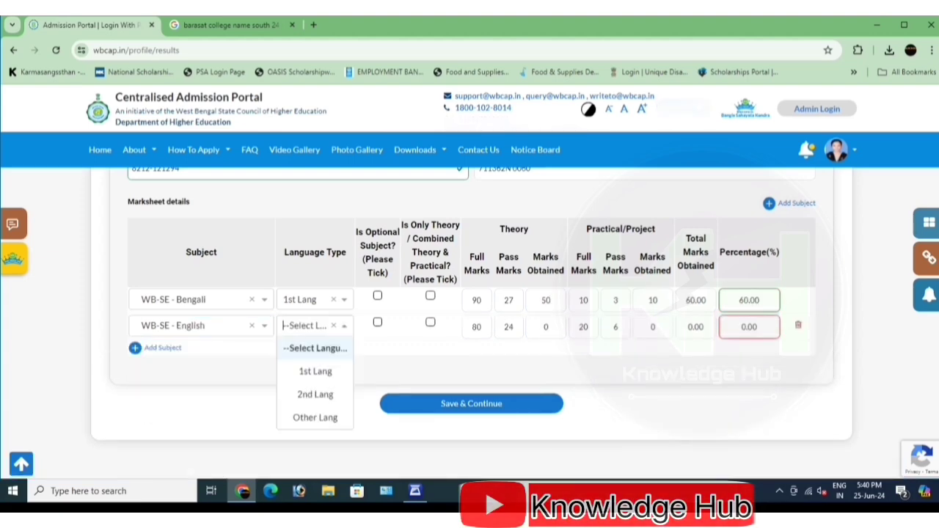
left_click(315, 394)
double_click(477, 328)
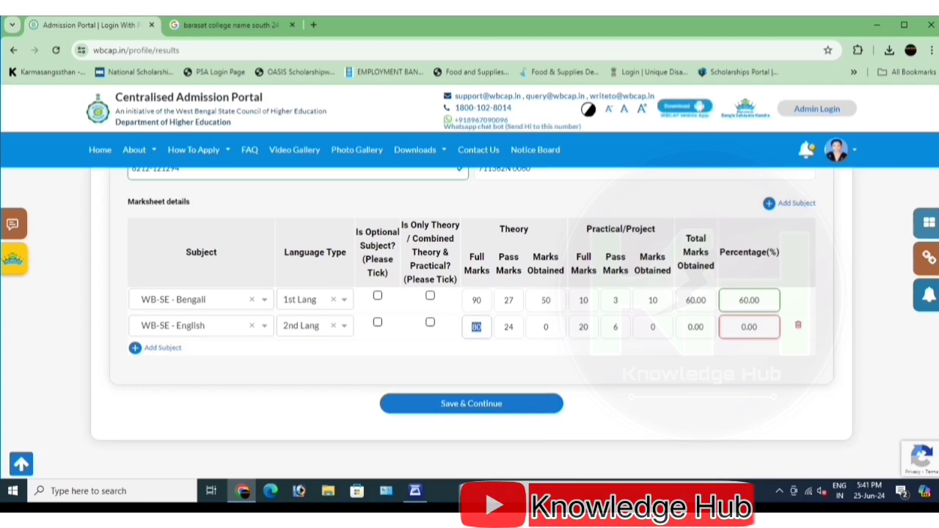
type("90")
key("Tab")
key("Tab")
type("44")
key("Tab")
key("Tab")
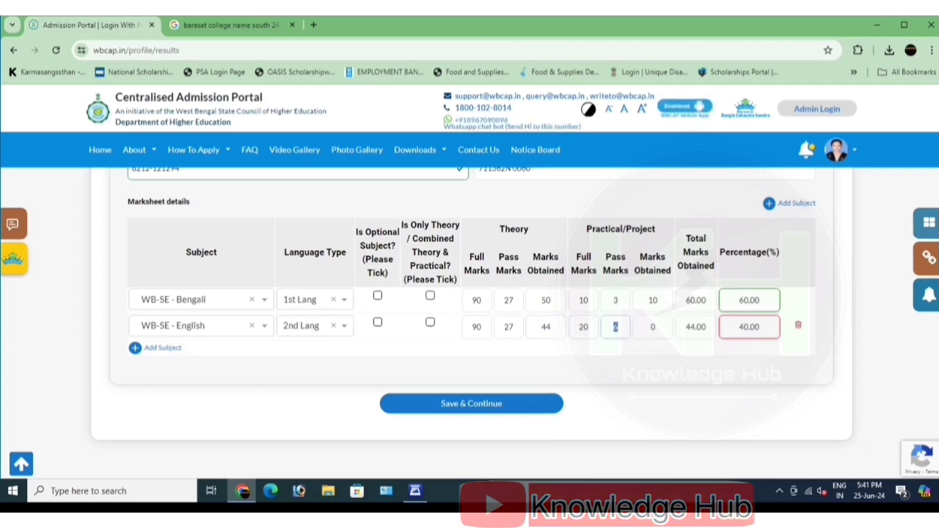
left_click(589, 327)
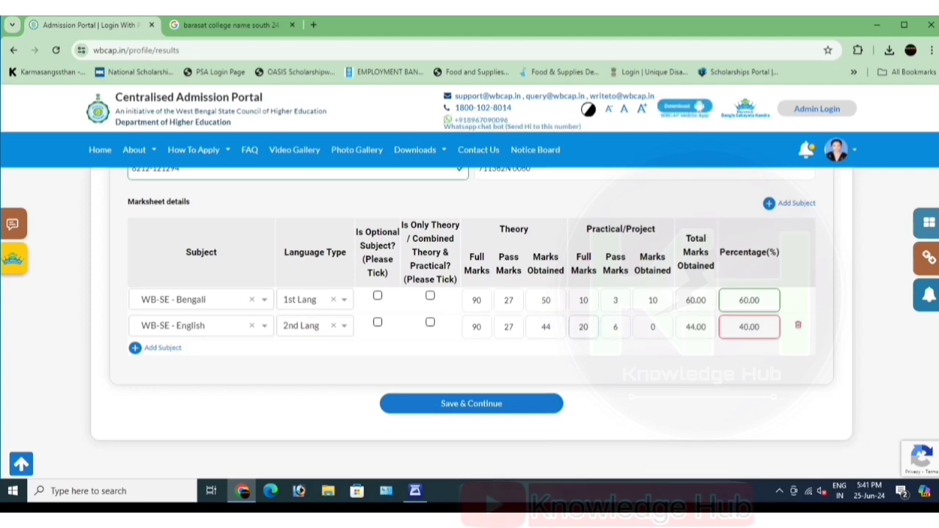
key("BackSpace")
key("BackSpace")
type("10")
key("Tab")
key("Tab")
type("10")
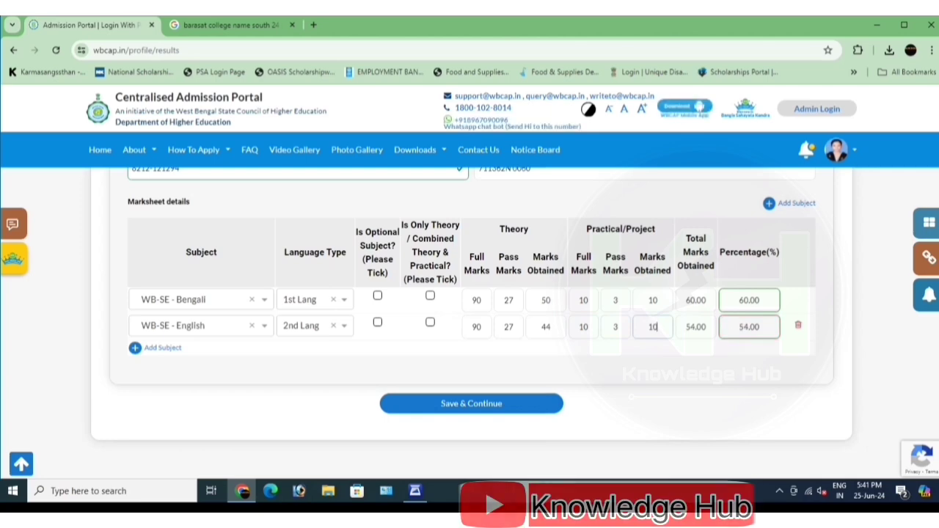
- Add WB-SE Mathematics with 74 of 90 theory marks
left_click(161, 348)
left_click(188, 352)
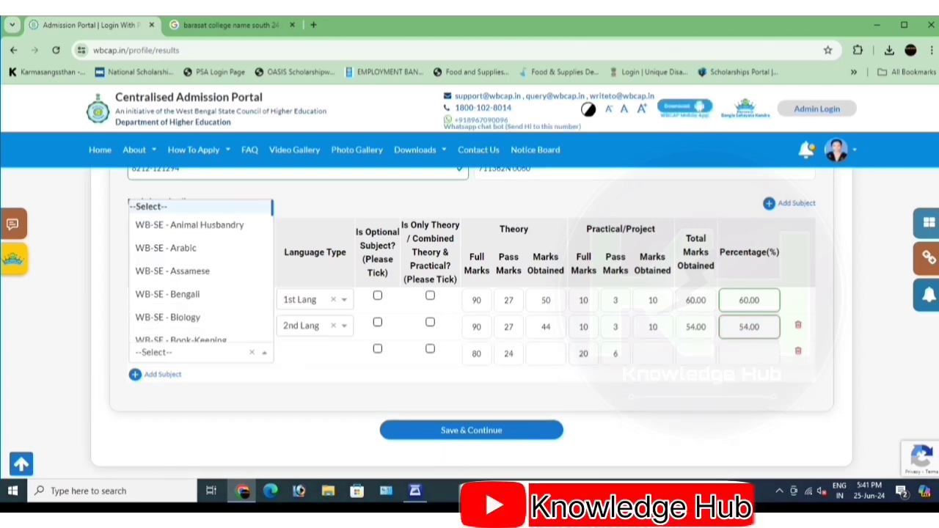
type("MATH")
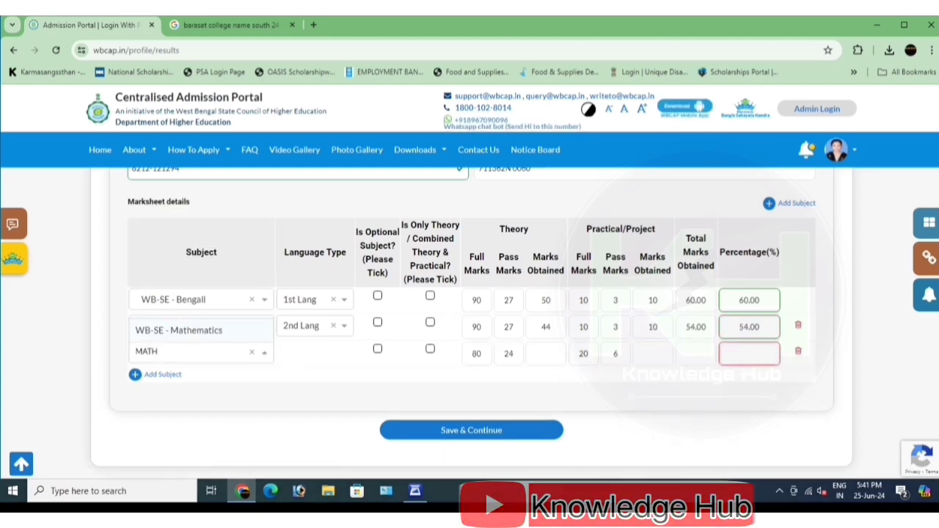
key("Return")
key("Tab")
key("Tab")
key("Tab")
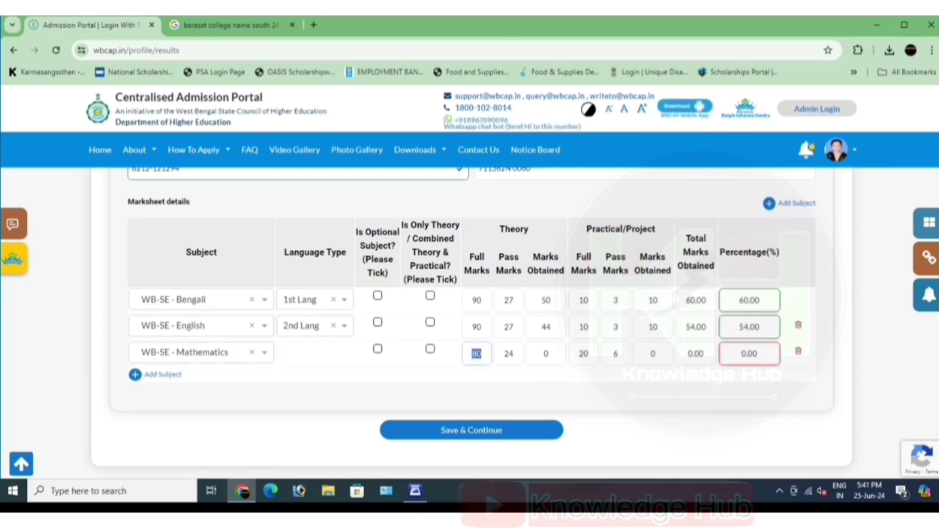
type("90")
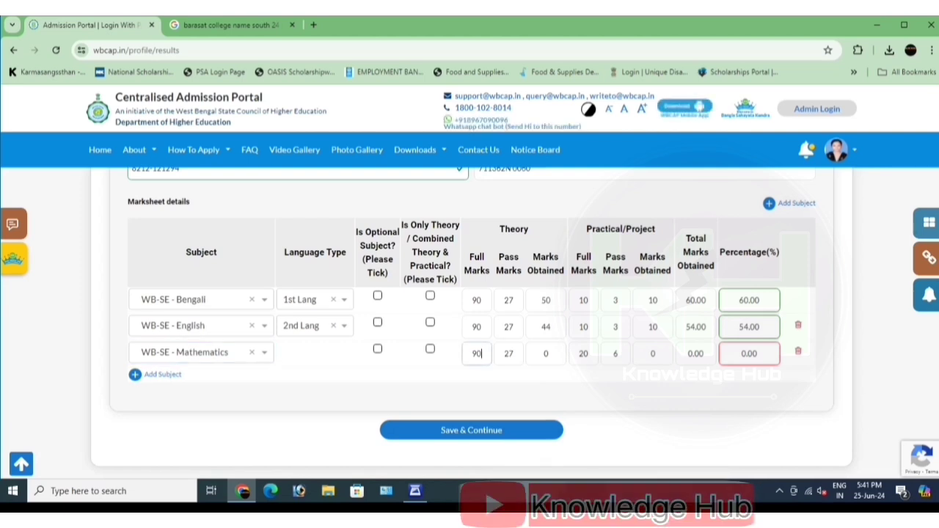
key("Tab")
type("74")
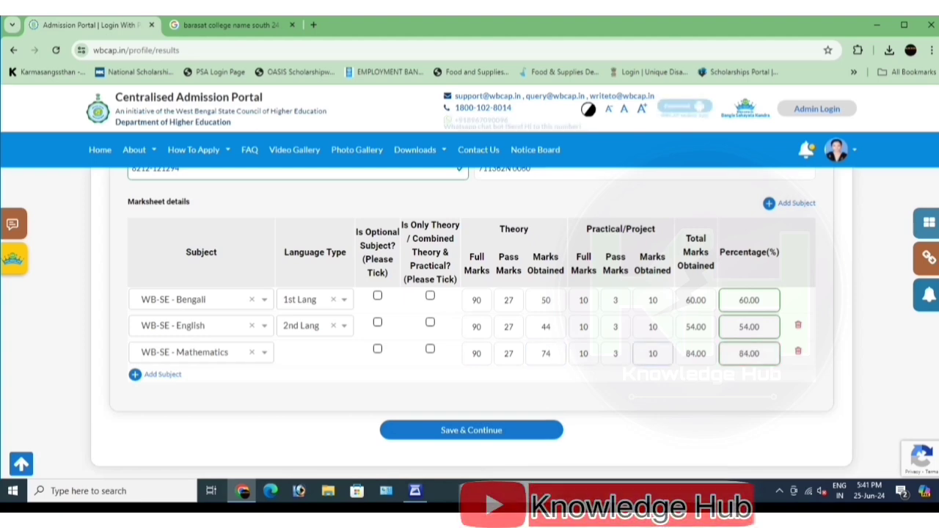
- Add WB-SE Physical Sc. with 51 of 90 theory and 10 of 10 practical marks
left_click(155, 375)
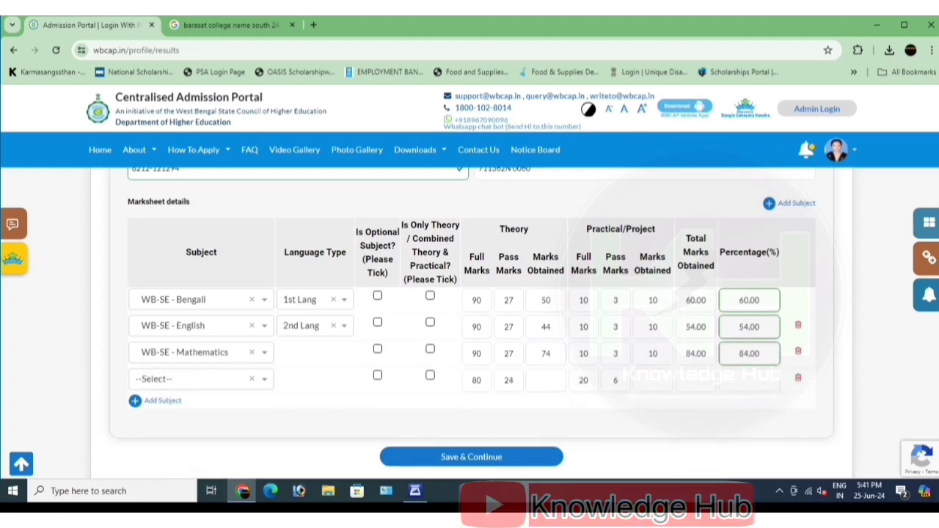
left_click(156, 378)
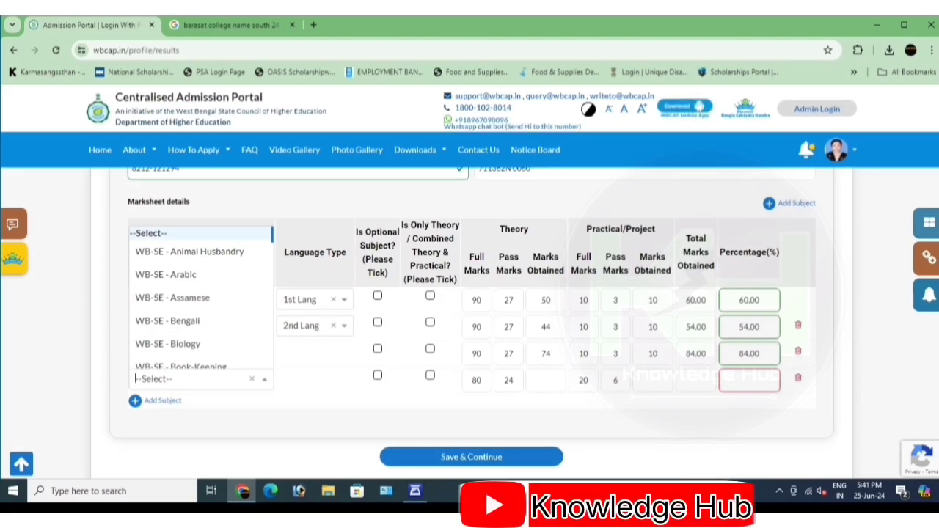
type("phy")
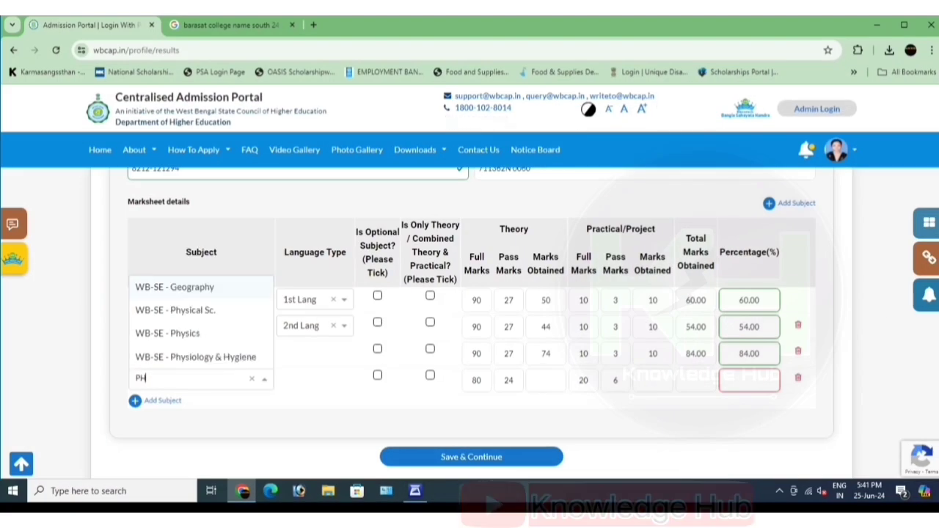
key("Return")
type("90")
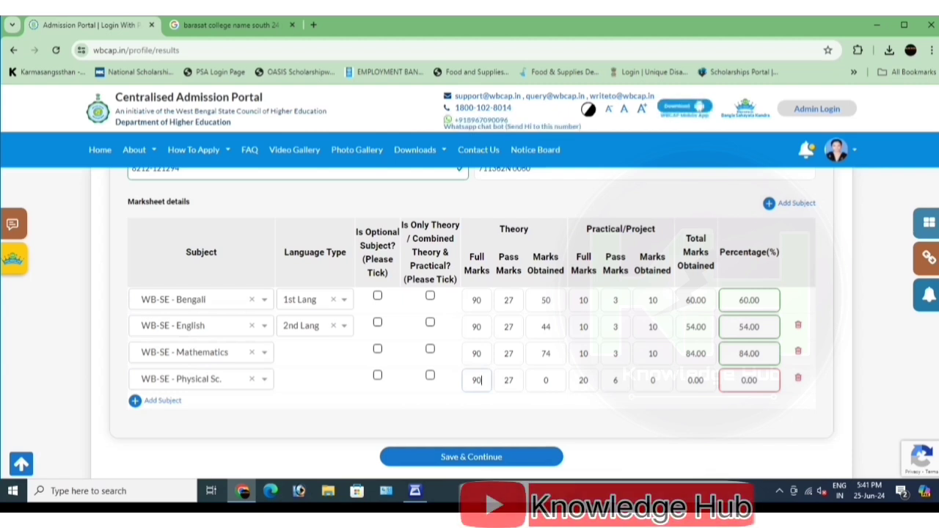
left_click(546, 380)
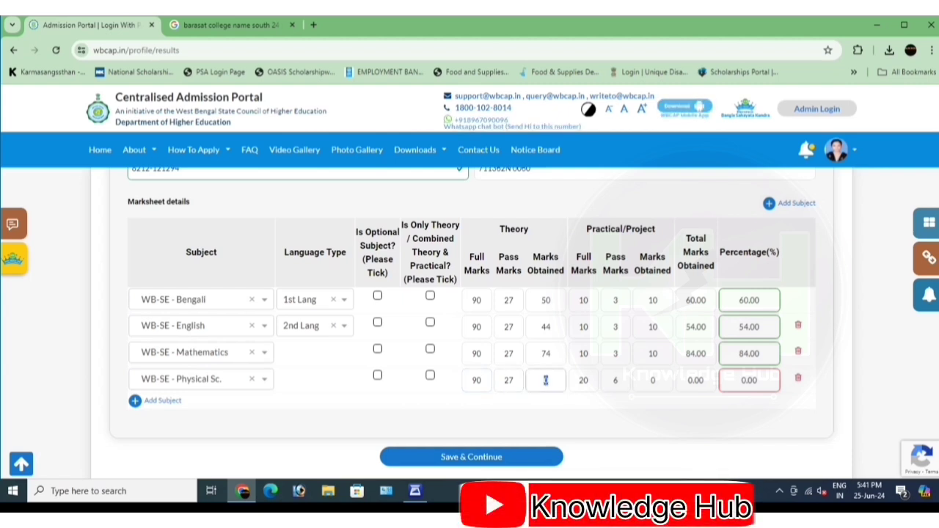
type("51")
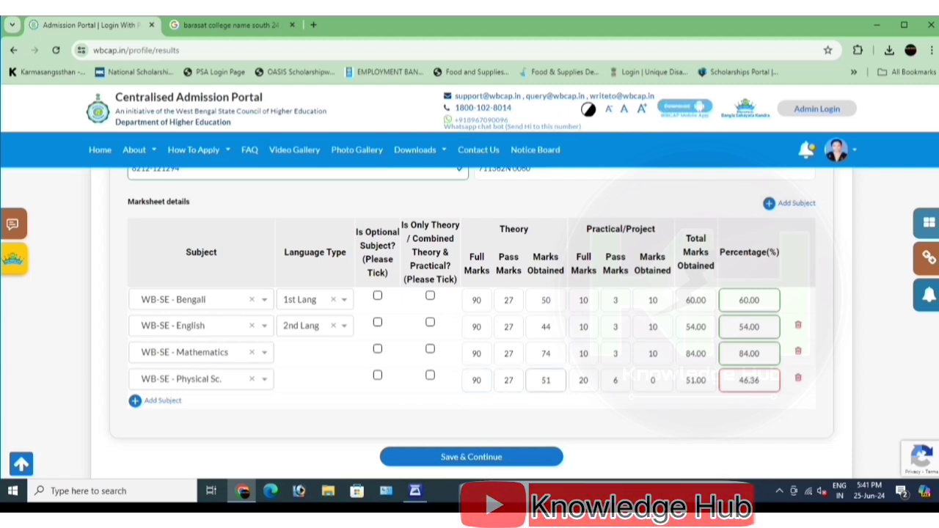
key("Tab")
type("10")
key("Tab")
type("10")
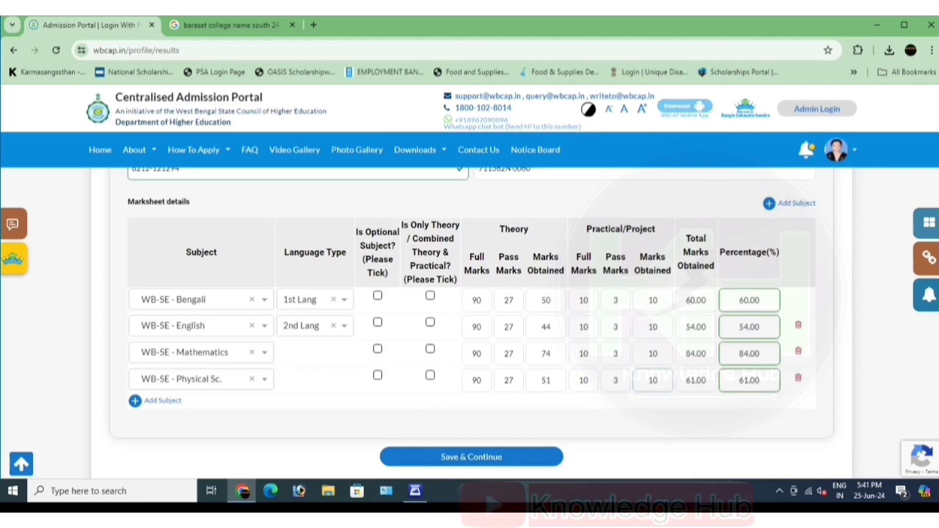
- Add a WB-SE Life Sc. row and confirm saving the marksheet
left_click(157, 401)
left_click(198, 405)
left_click(198, 352)
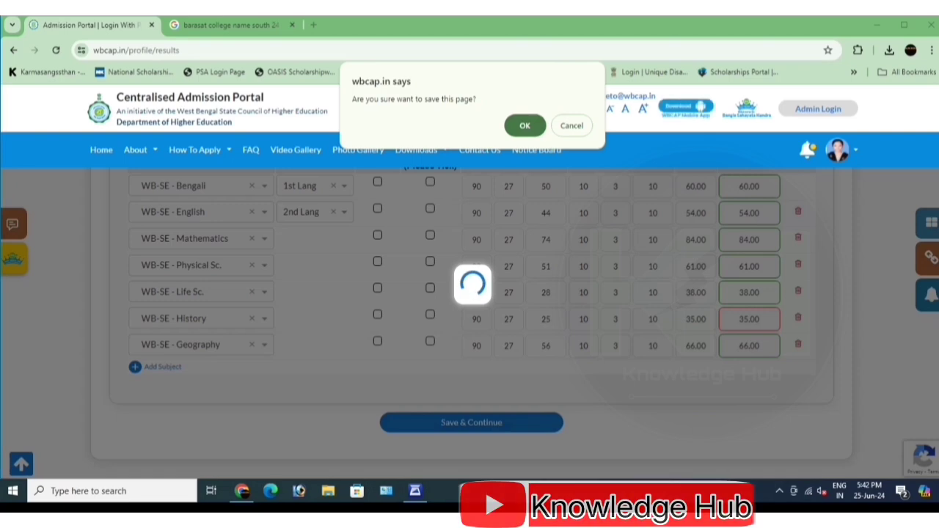
key("Return")
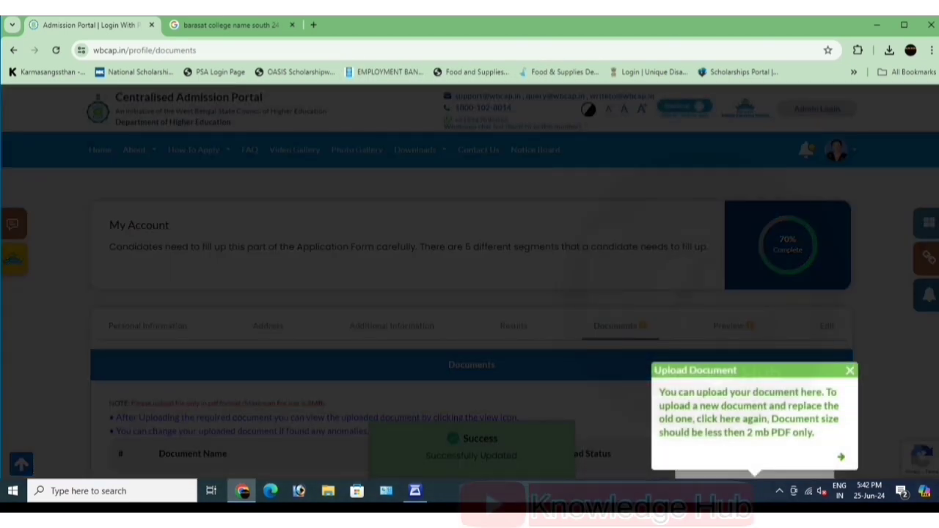
- Close the Upload Document tip and scroll to the five not-yet-uploaded required documents
key("Escape")
scroll(469, 323, "down", 3)
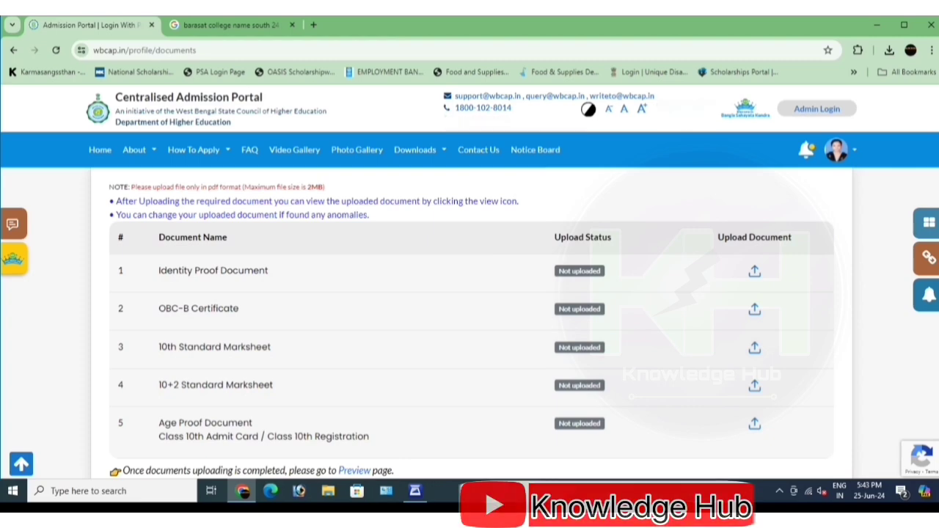
scroll(471, 318, "down", 1)
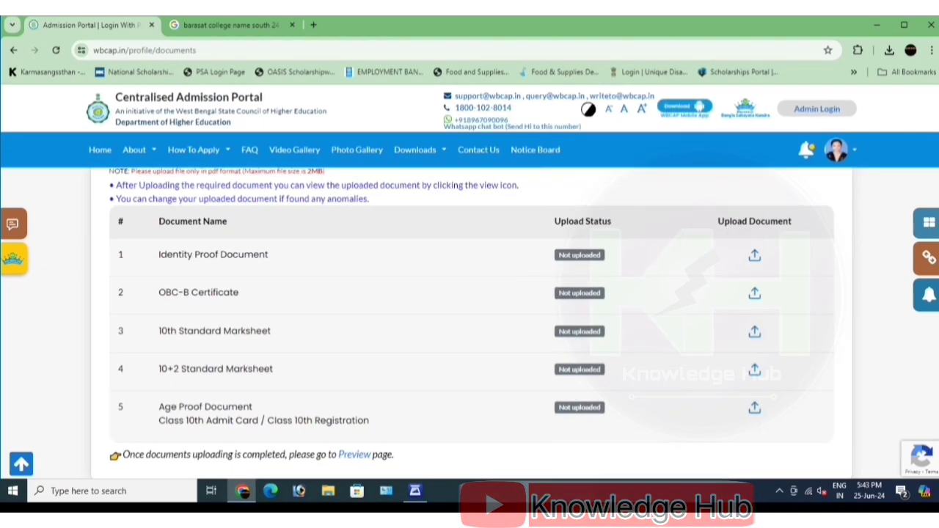
scroll(472, 318, "up", 1)
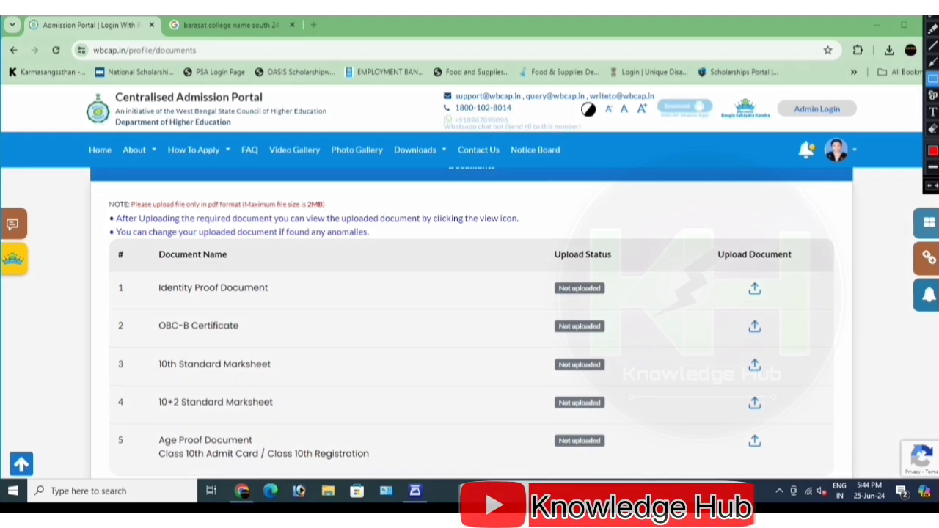
left_click_drag(106, 188, 341, 211)
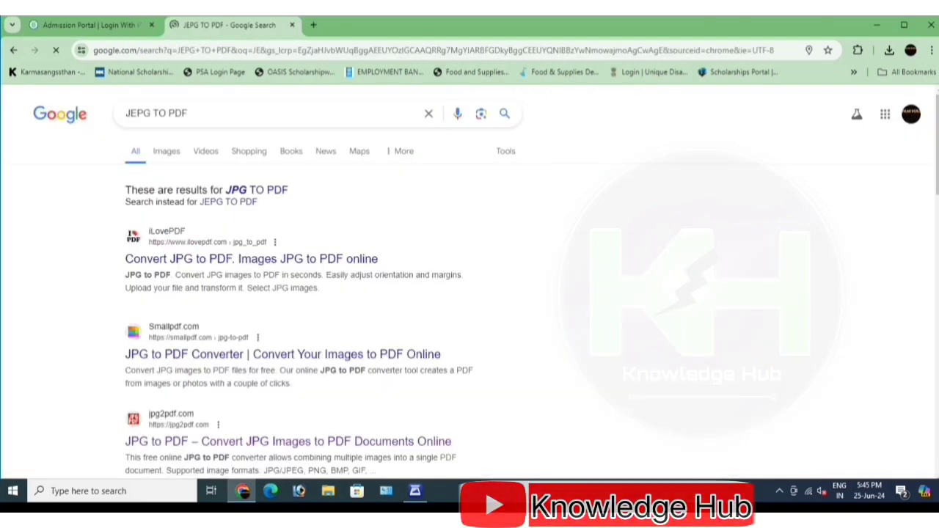
- Convert a JPG on jpg2pdf.com, download it as a combined PDF, and make a new save folder
mouse_move(72, 421)
left_mouse_down()
mouse_move(514, 453)
mouse_move(20, 462)
left_mouse_up()
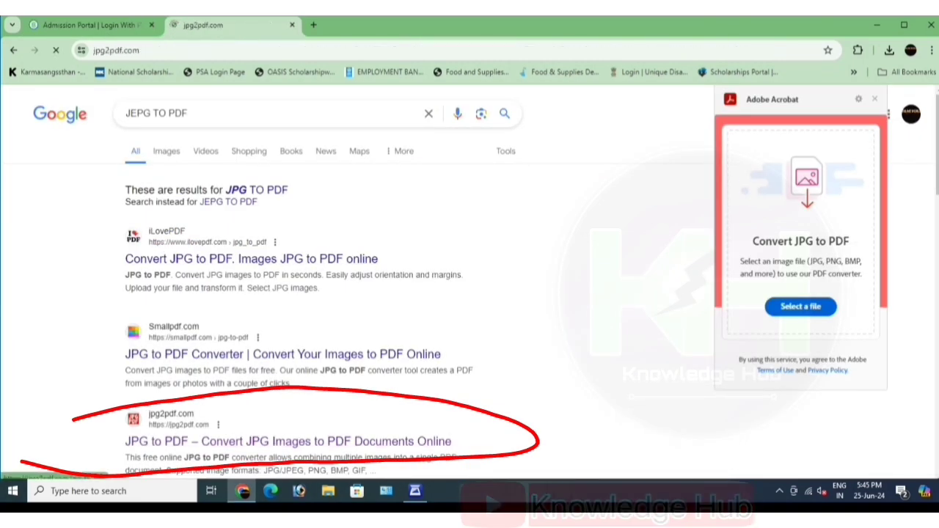
left_click(414, 322)
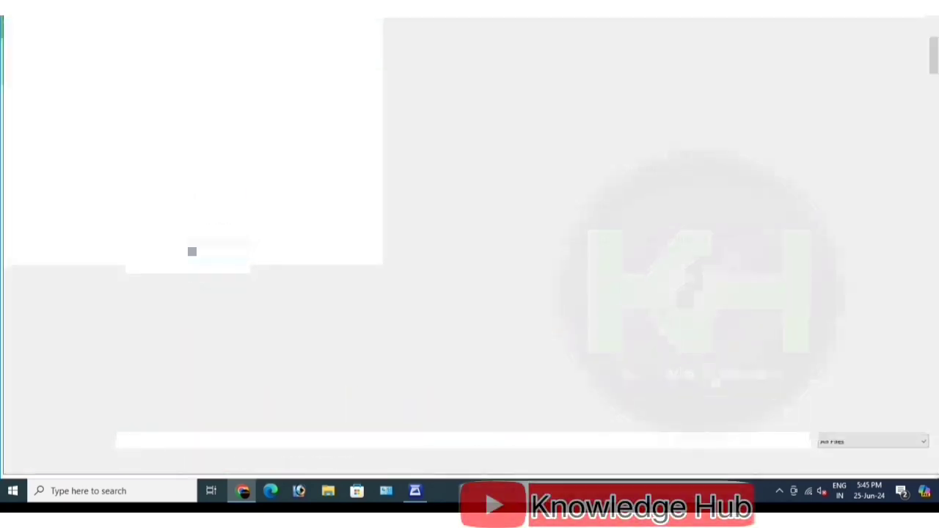
left_click_drag(934, 56, 934, 136)
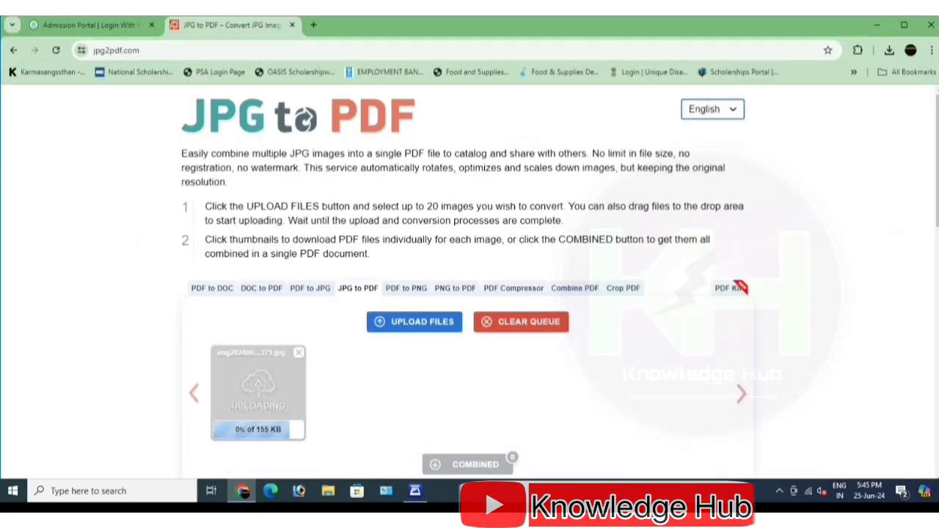
left_click_drag(553, 412, 395, 446)
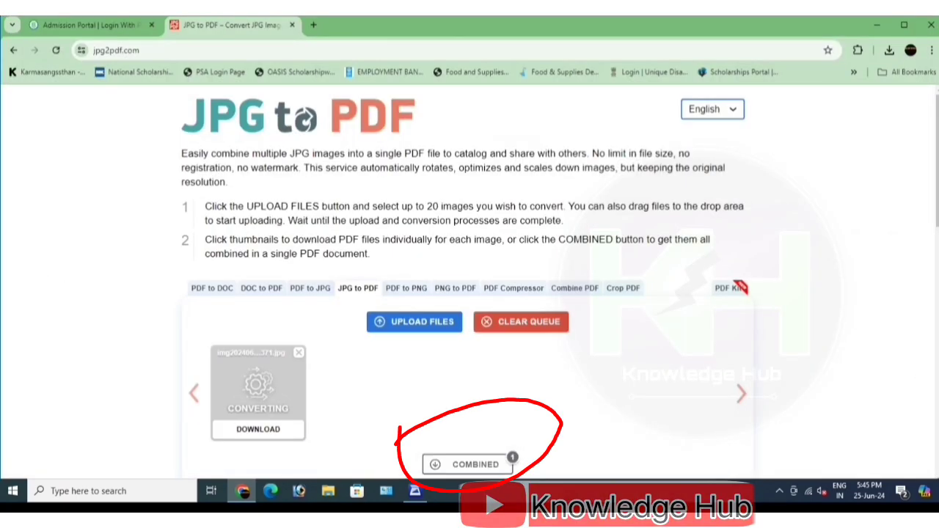
left_click(468, 464)
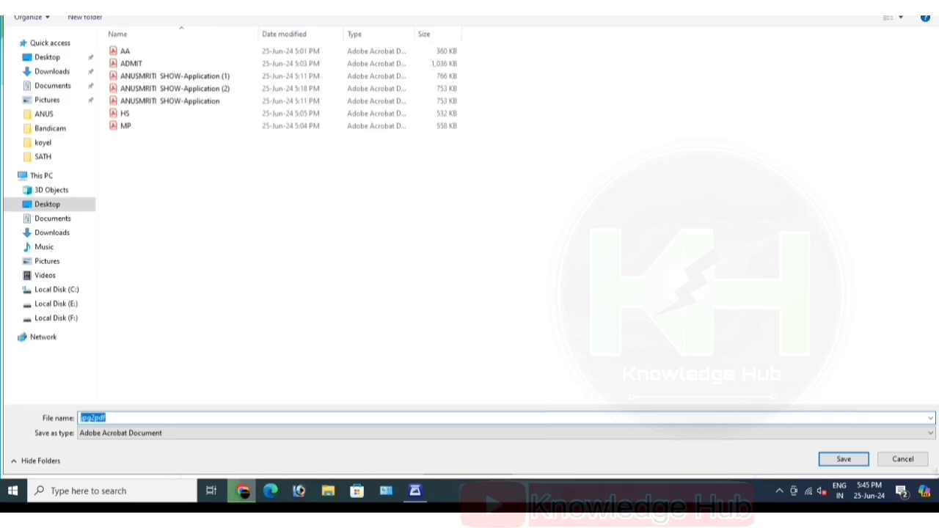
right_click(258, 192)
mouse_move(315, 316)
left_click(414, 317)
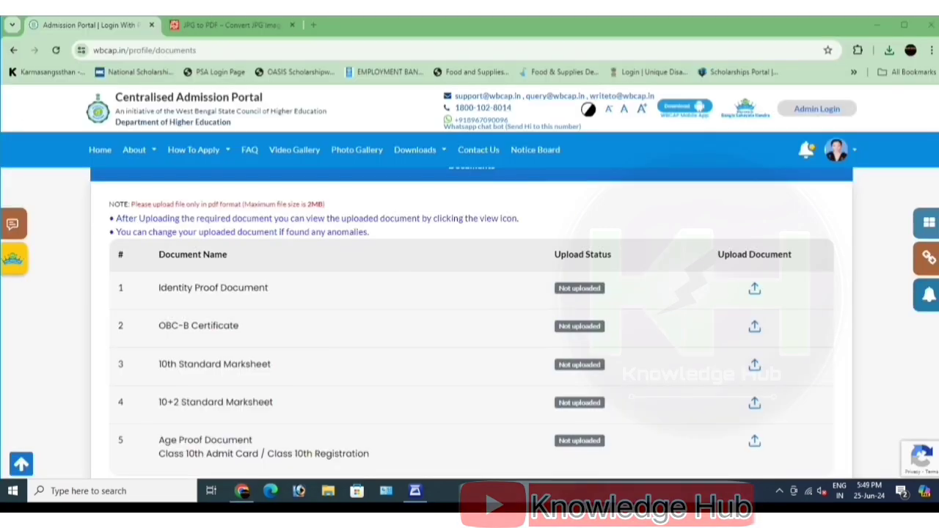
- Upload the identity proof, then review the application preview down to the anti-ragging consent
left_click(754, 288)
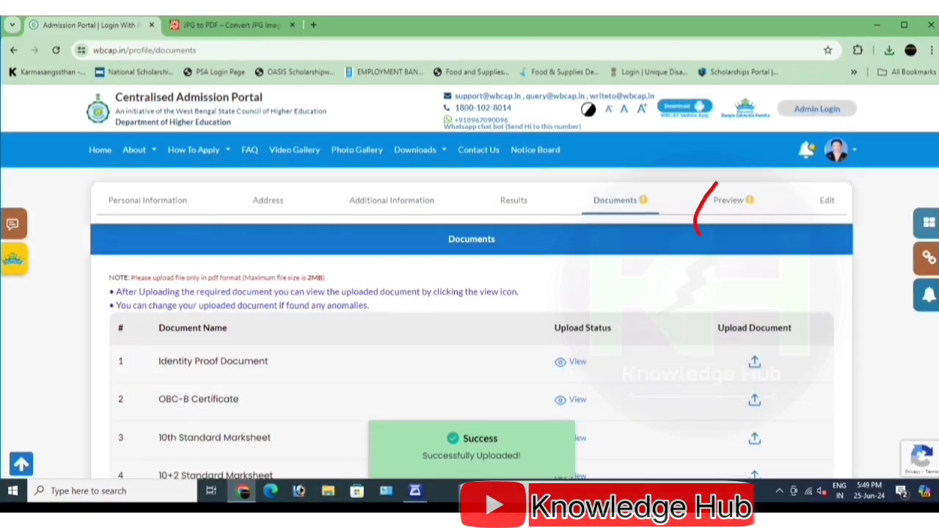
left_click(729, 199)
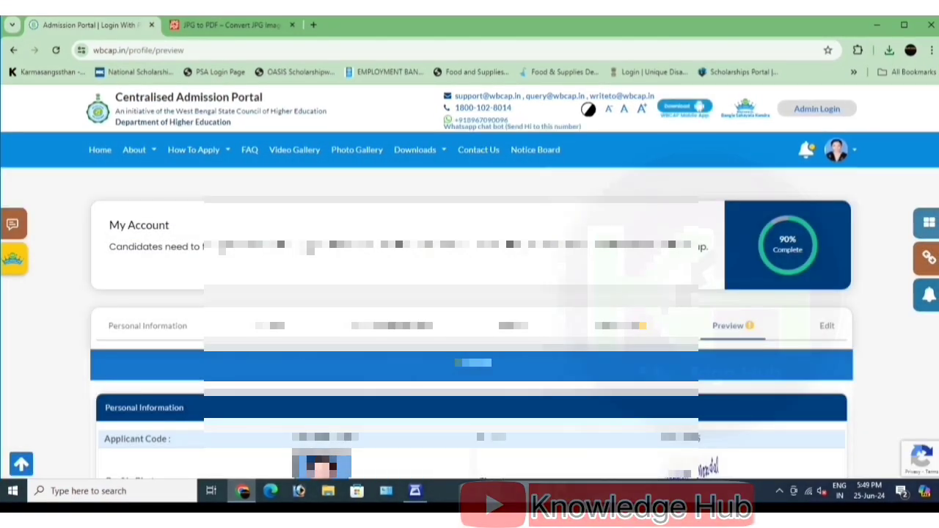
scroll(470, 323, "down", 8)
scroll(470, 323, "up", 5)
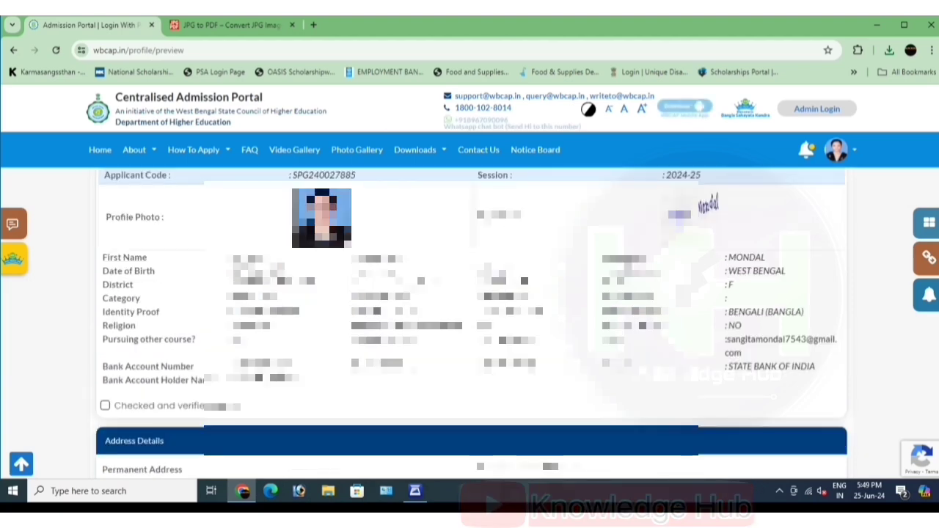
scroll(469, 323, "down", 5)
scroll(469, 322, "down", 6)
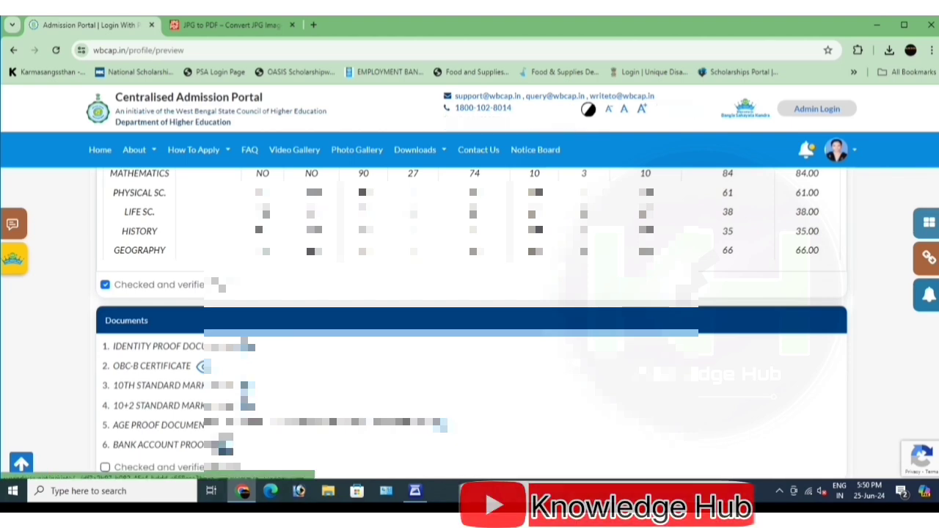
scroll(470, 322, "down", 4)
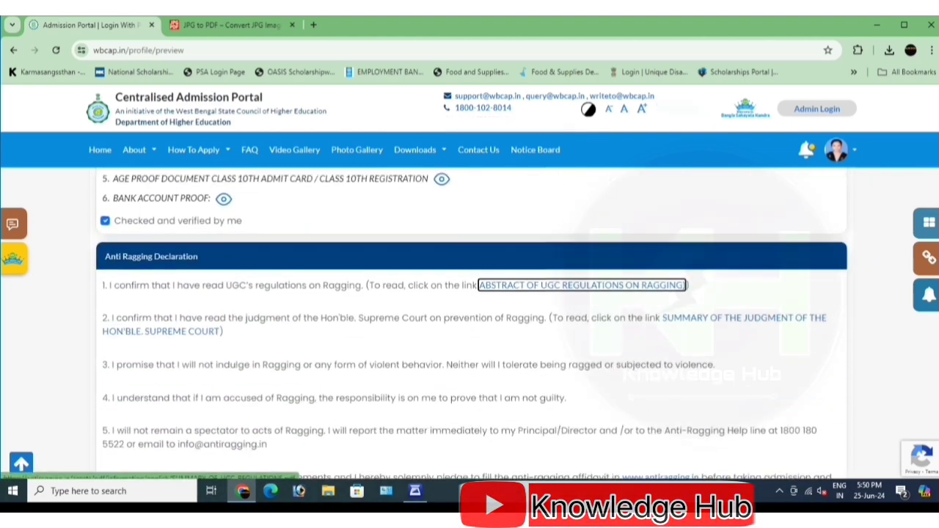
scroll(469, 323, "down", 5)
key("Tab")
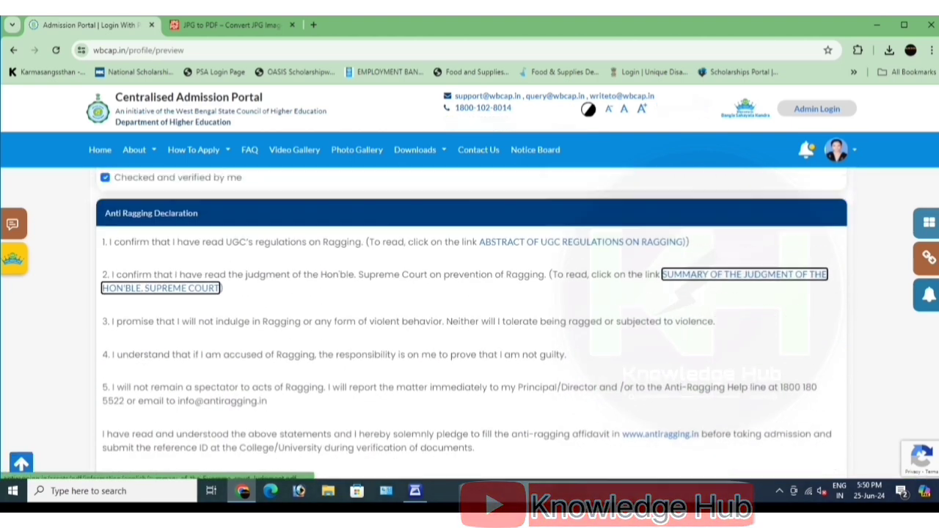
scroll(470, 323, "down", 2)
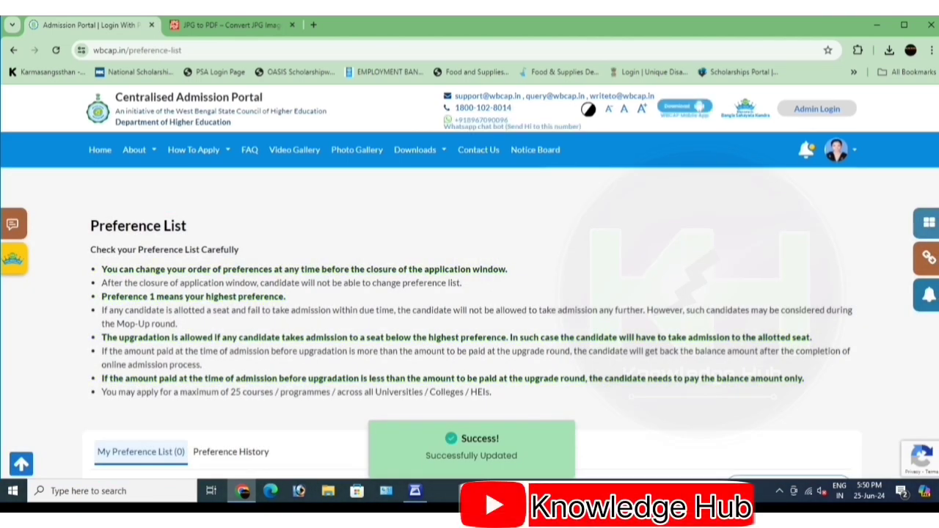
- Filter courses by South 24 Parganas and the 4-year B.A. (Hons./Hons. with Research) programme
scroll(469, 323, "down", 2)
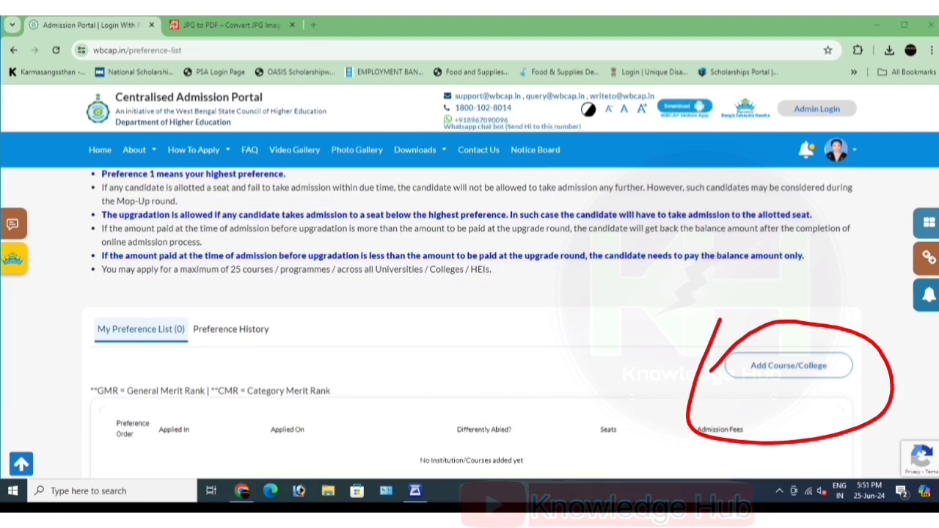
scroll(469, 323, "down", 1)
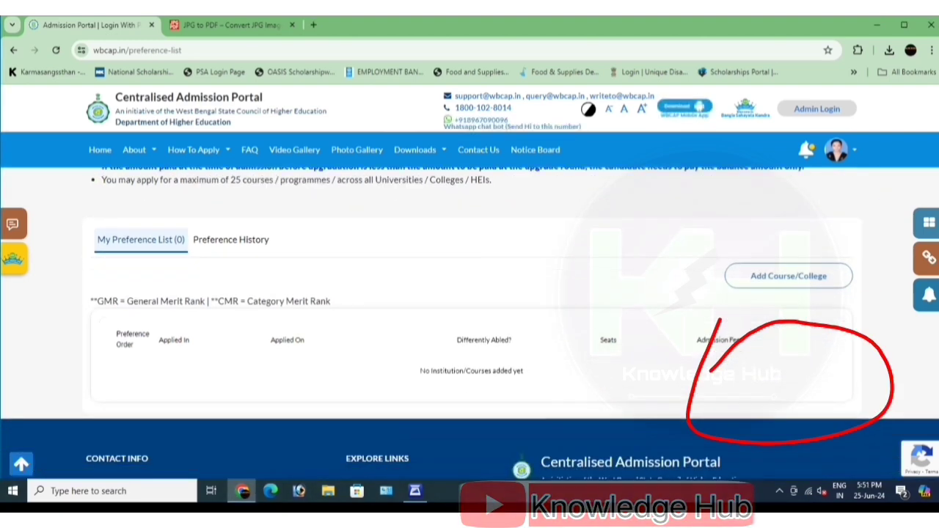
left_click(788, 276)
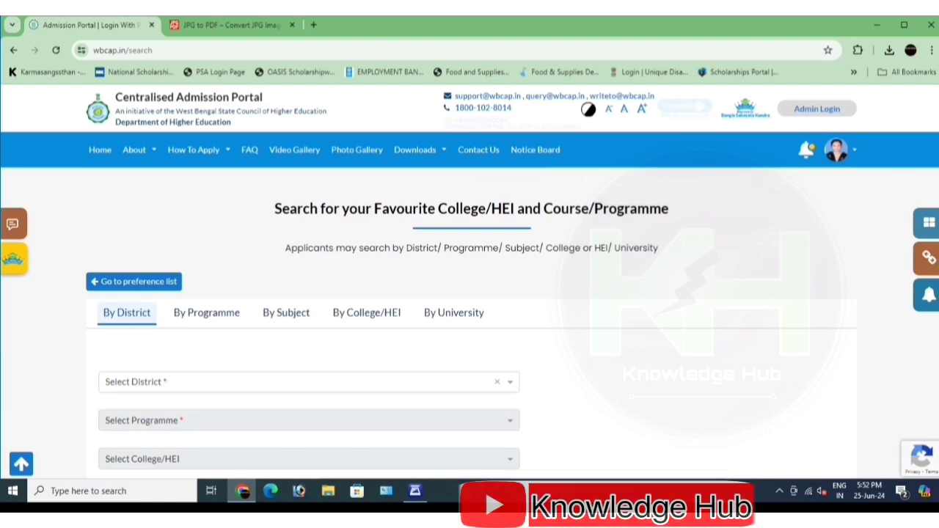
left_click(308, 382)
type("SOU")
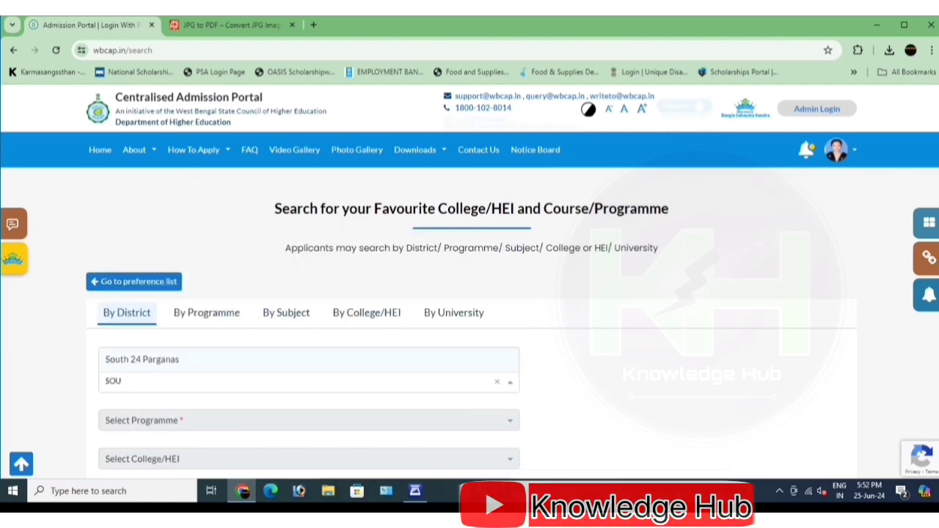
key("BackSpace")
key("BackSpace")
key("BackSpace")
type("SO")
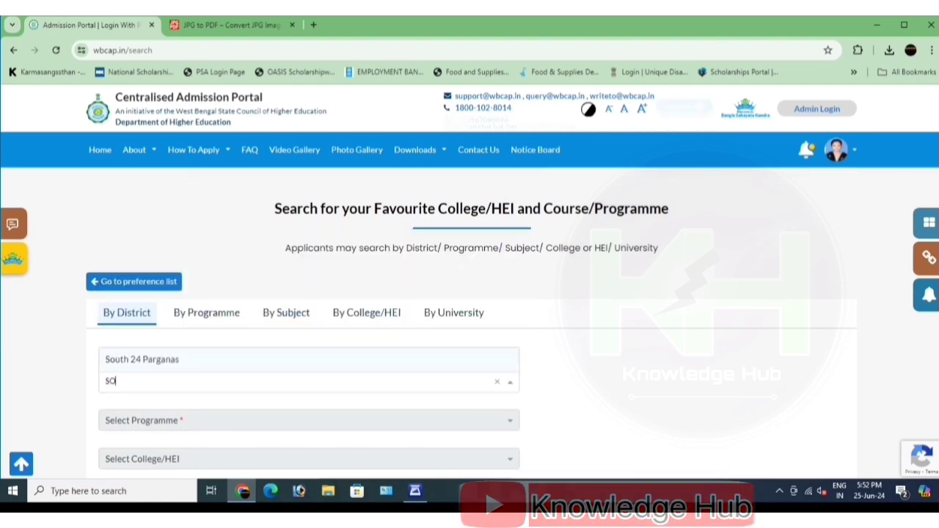
key("Return")
left_click(308, 420)
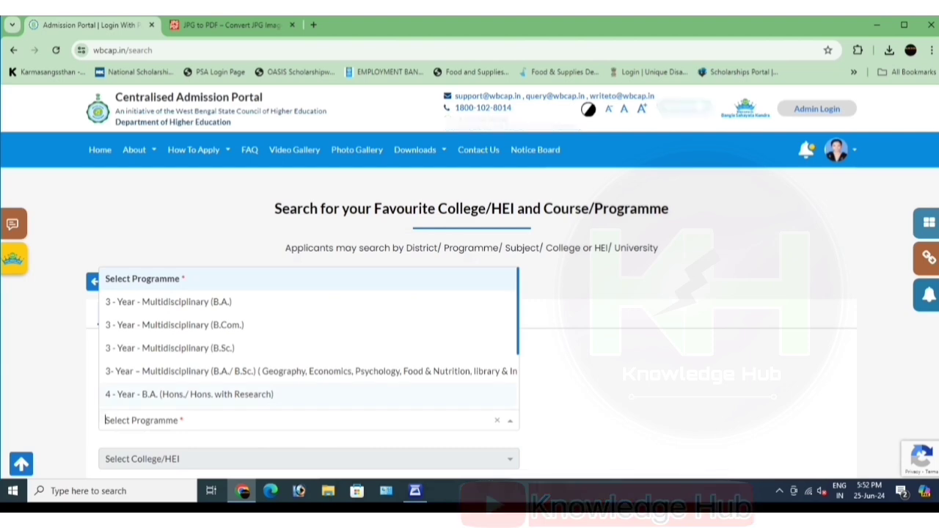
left_click(250, 394)
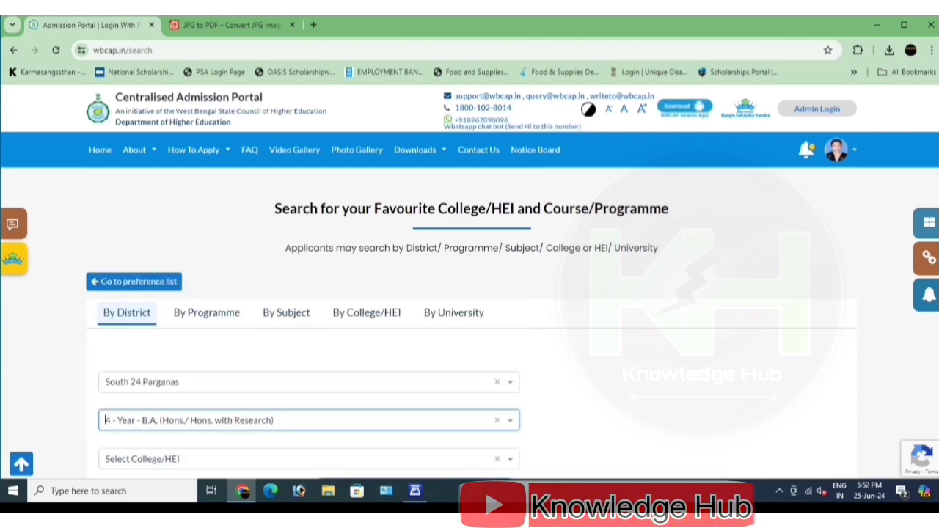
- Search Magrahat College's courses and check eligibility for Political Science
left_click(308, 459)
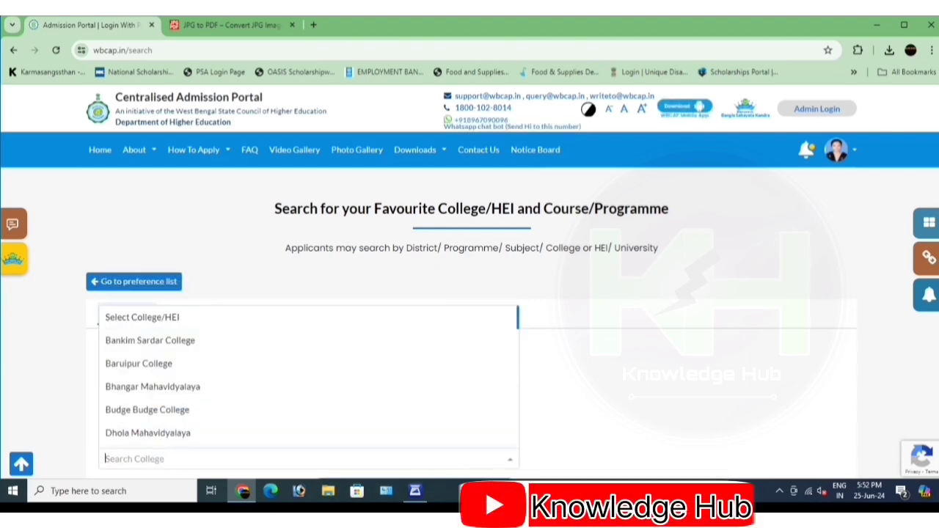
type("MAG")
key("Return")
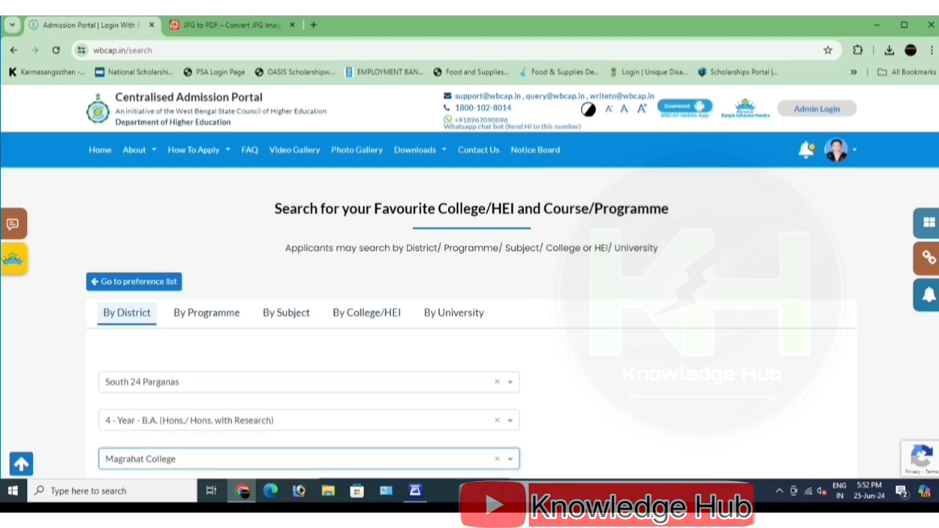
scroll(414, 322, "down", 2)
left_click(413, 388)
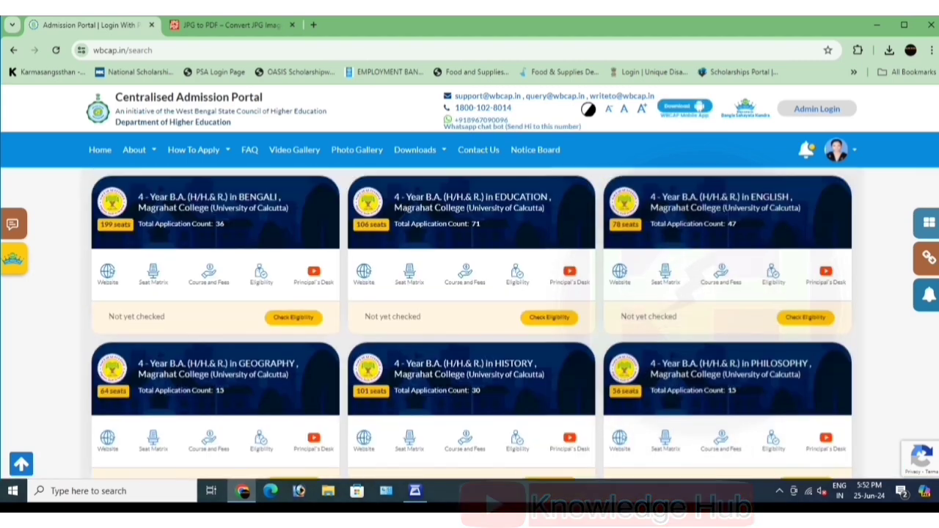
scroll(470, 322, "down", 3)
scroll(470, 323, "down", 2)
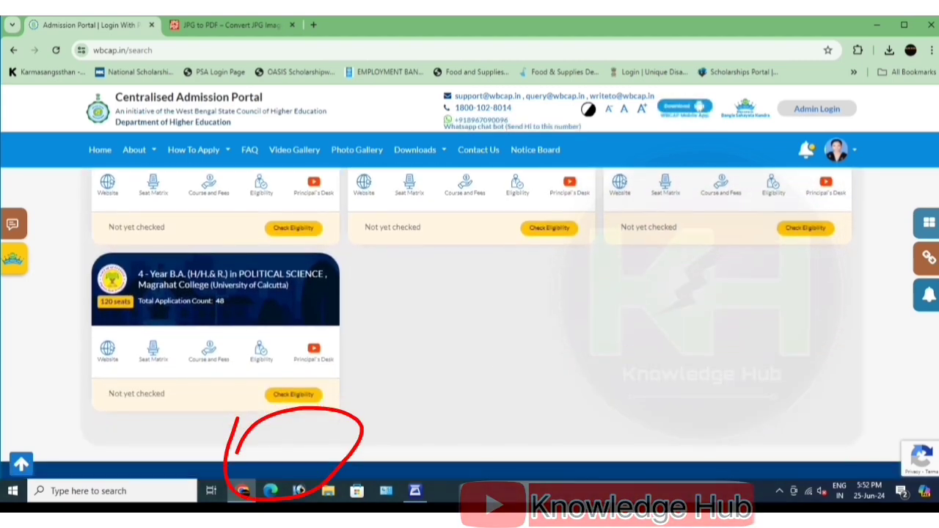
left_click(294, 394)
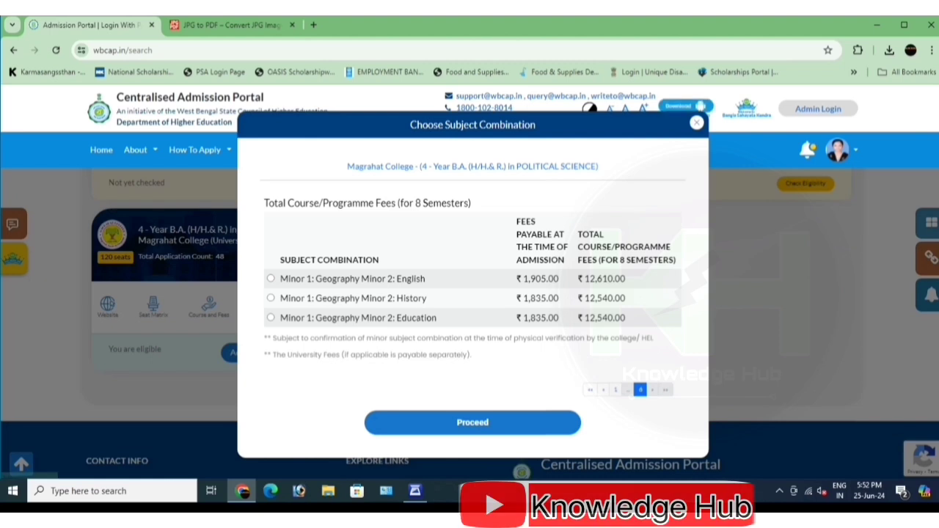
- Add Magrahat College Political Science with the History minor combination as preference 1, then return to search
left_click(613, 412)
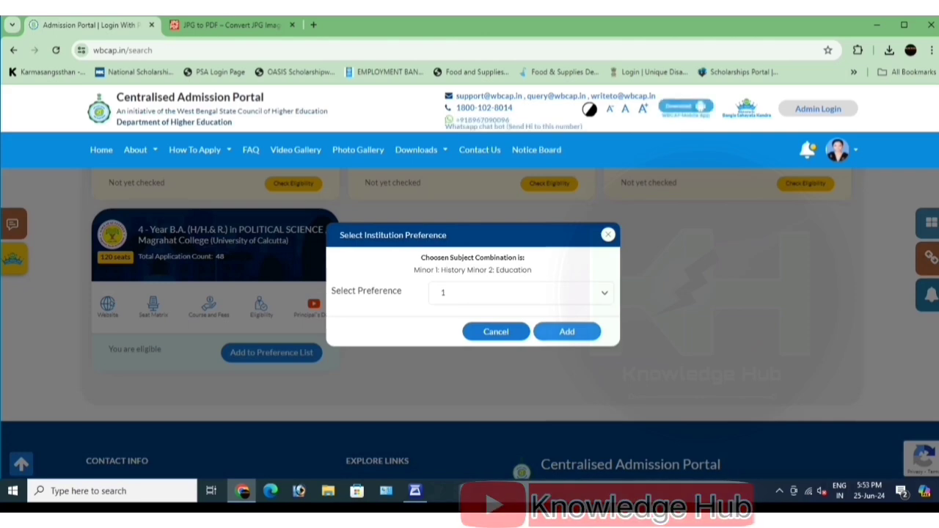
left_click(567, 331)
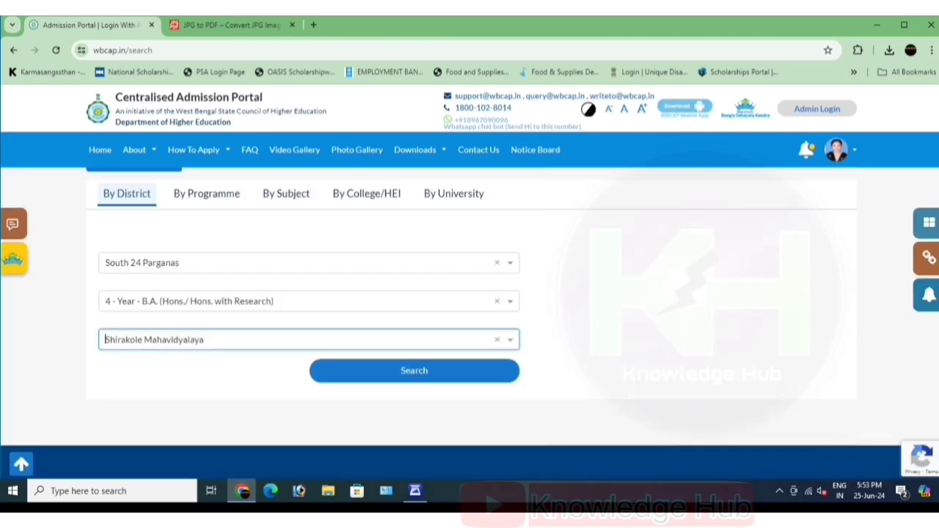
left_click(413, 371)
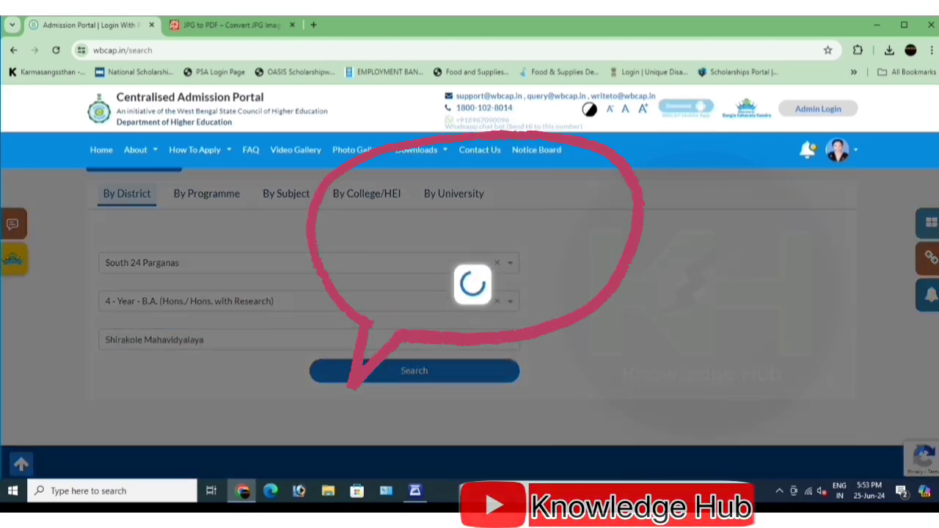
scroll(469, 323, "down", 5)
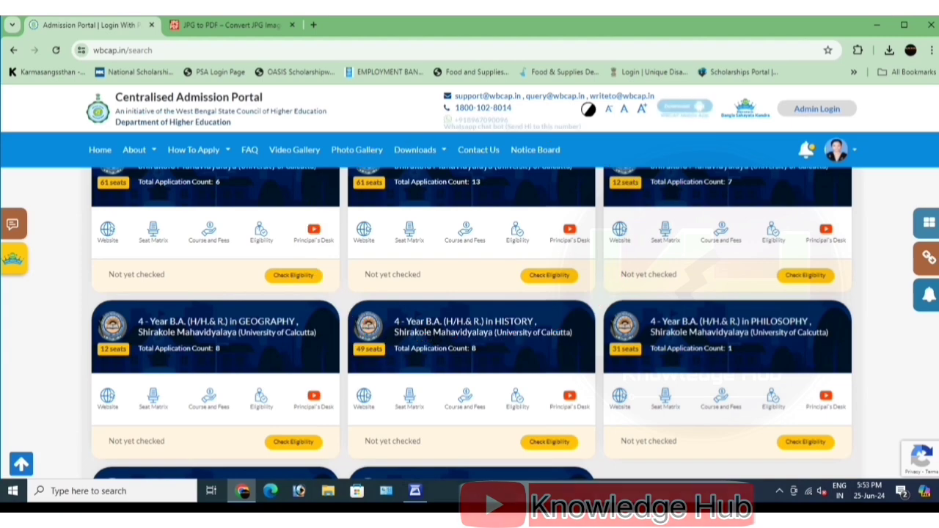
scroll(469, 323, "up", 5)
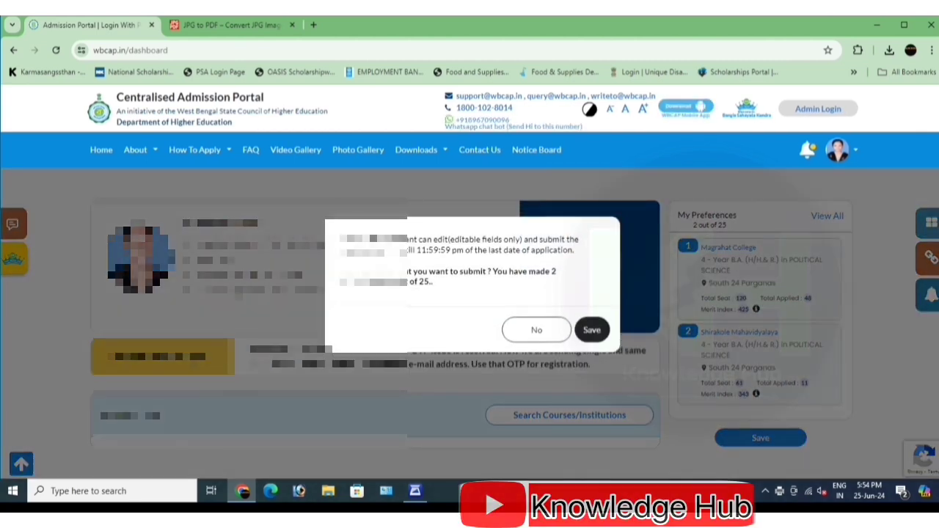
- Submit the application, save the application PDF to the Desktop, and open it
key("Return")
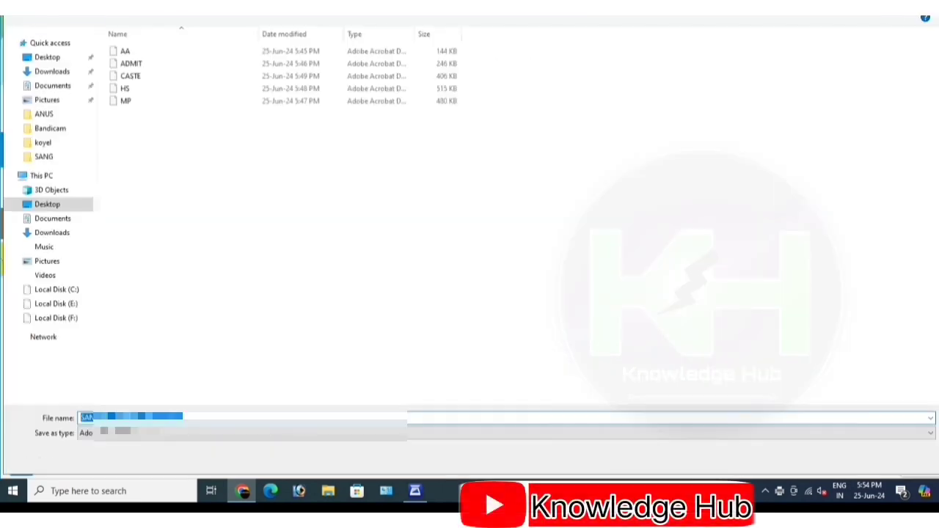
key("Return")
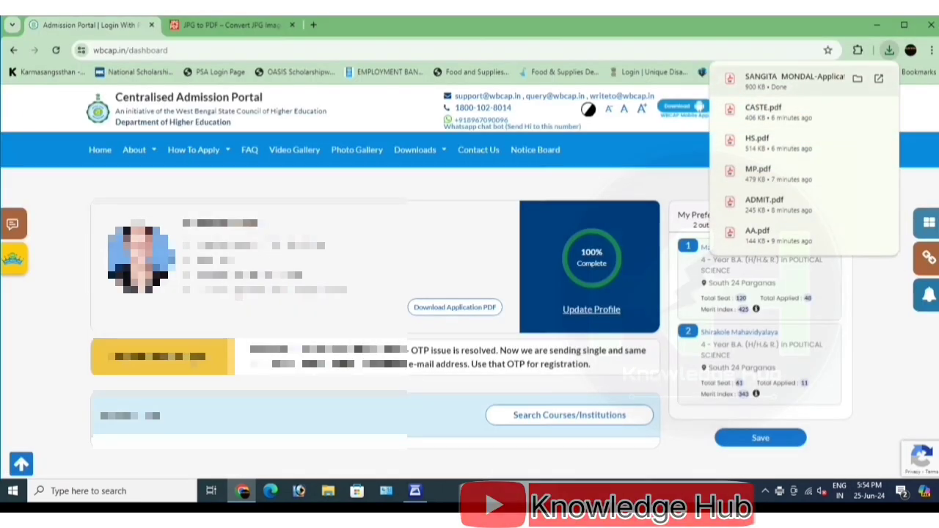
left_click(792, 80)
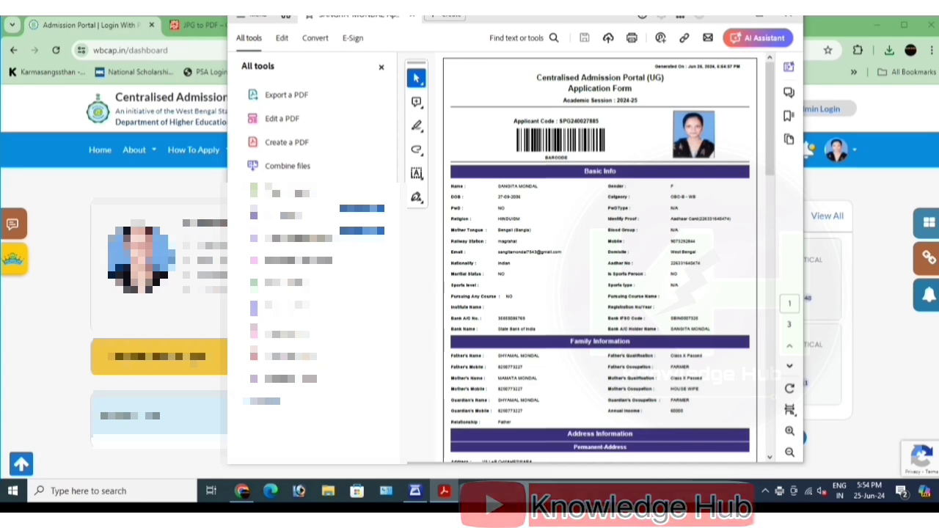
- Scroll through the Application Form PDF to check the preferences and declaration
scroll(600, 257, "down", 15)
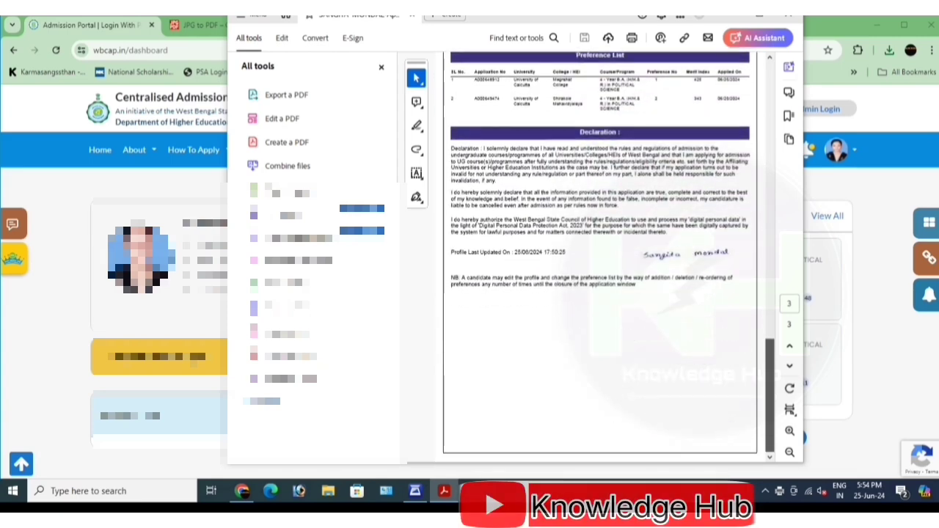
scroll(600, 257, "up", 3)
scroll(600, 257, "up", 4)
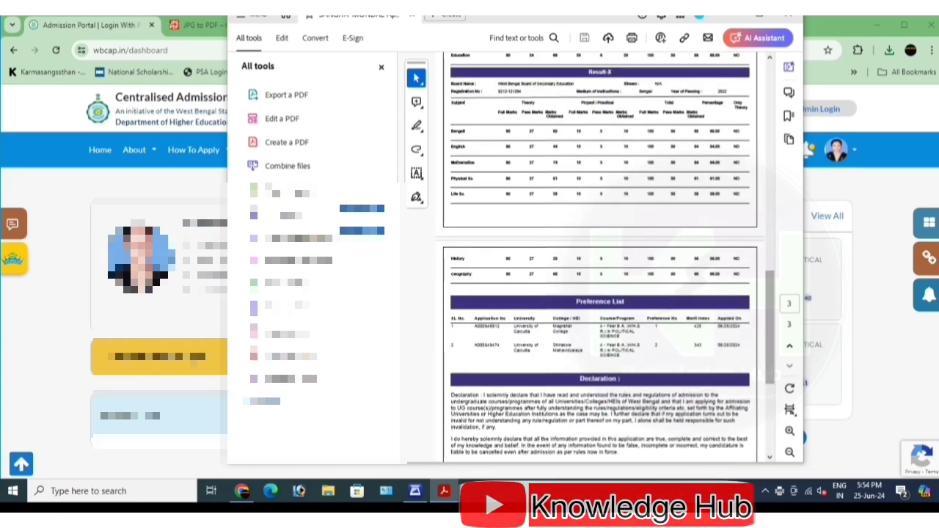